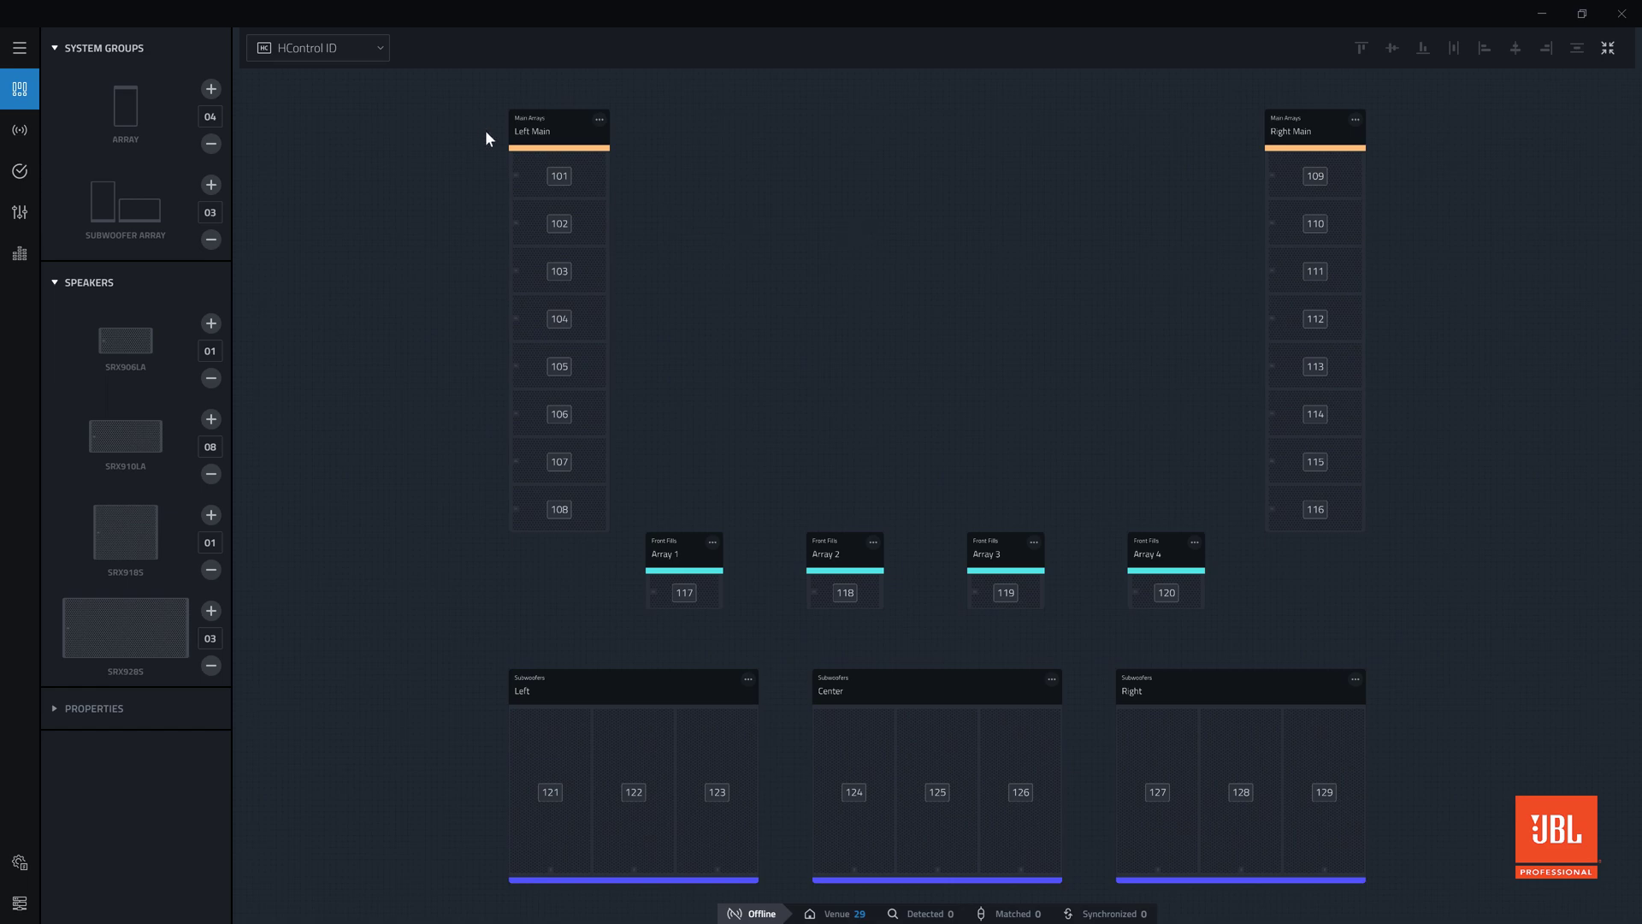
- Browse the layout views, zoom into the Right Main array, then fit the whole system in view
left_click(377, 51)
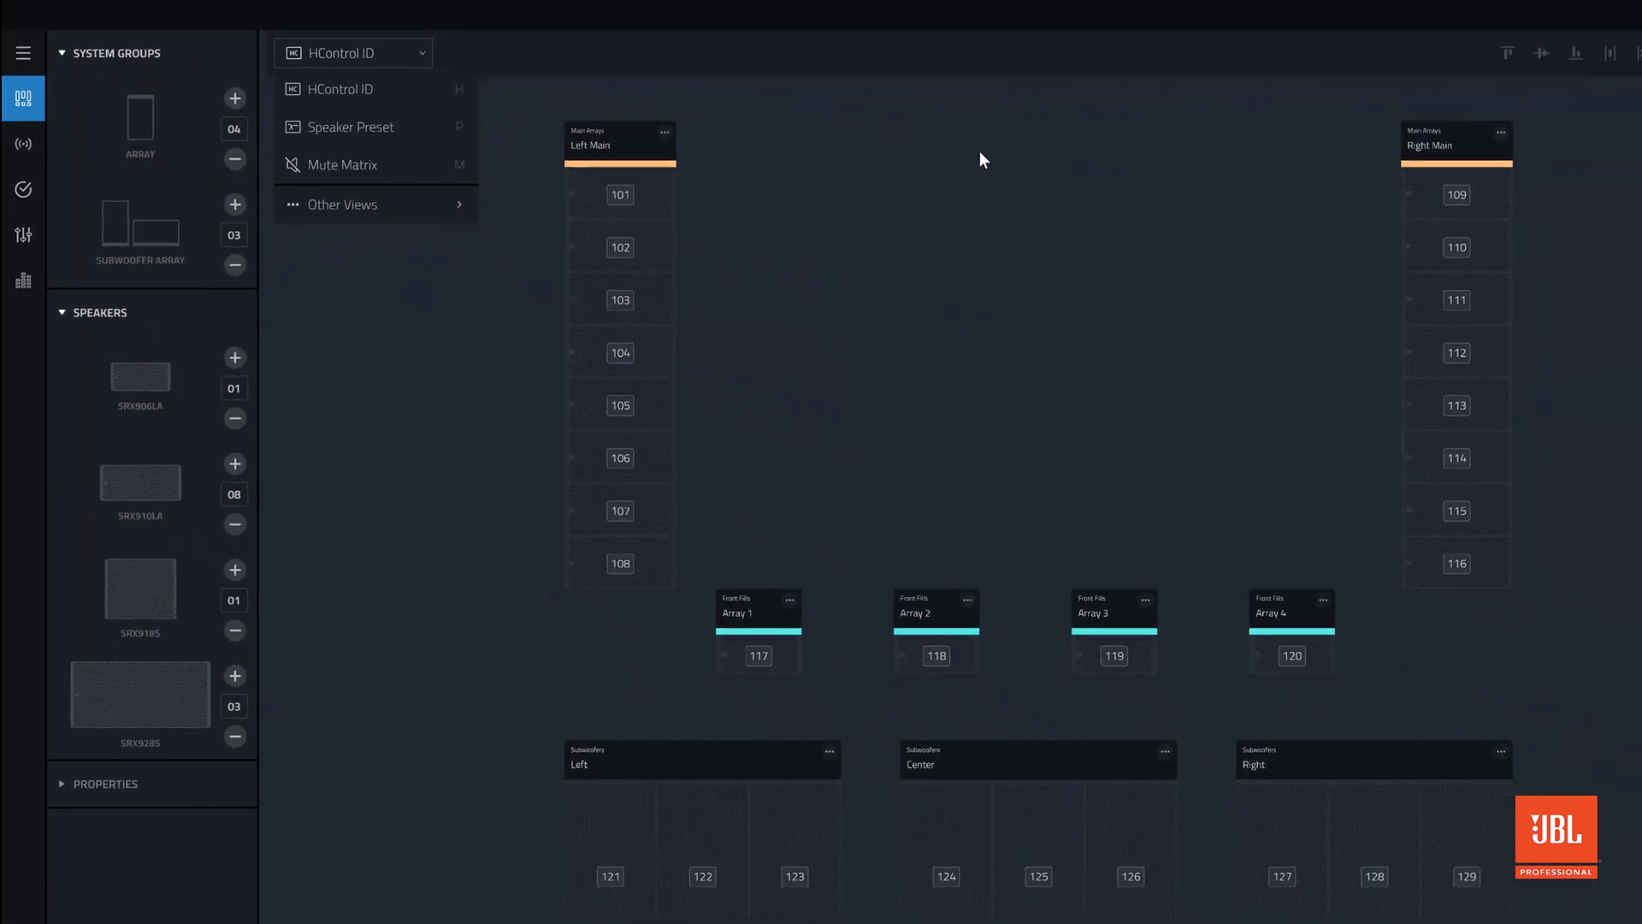
left_click(1431, 218)
double_click(1327, 138)
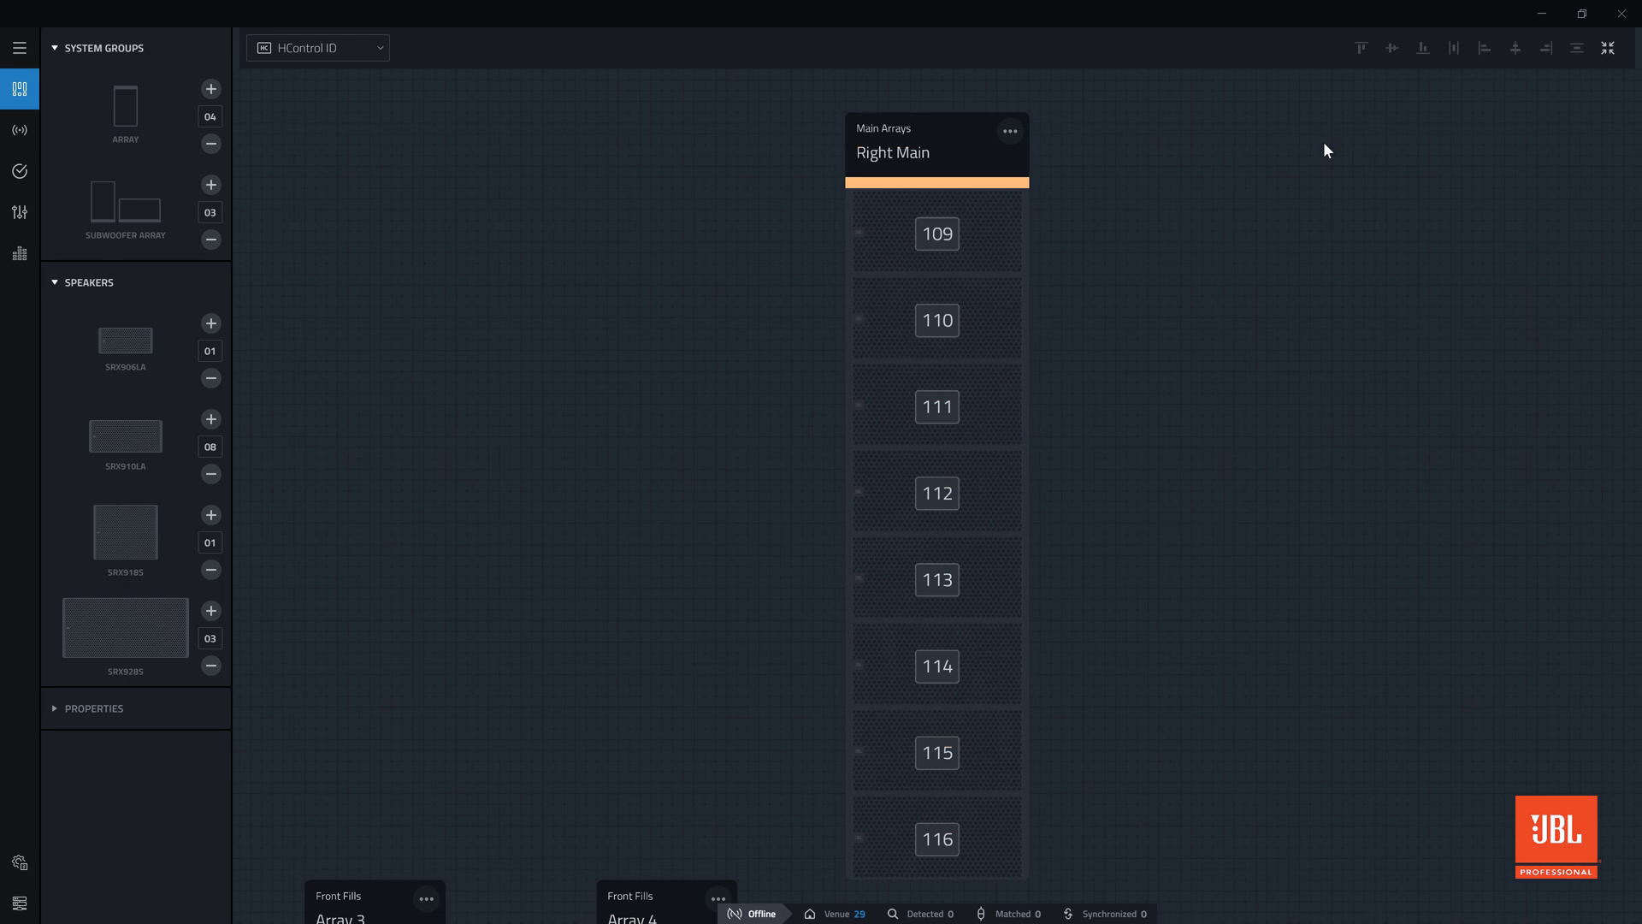
key("ctrl+0")
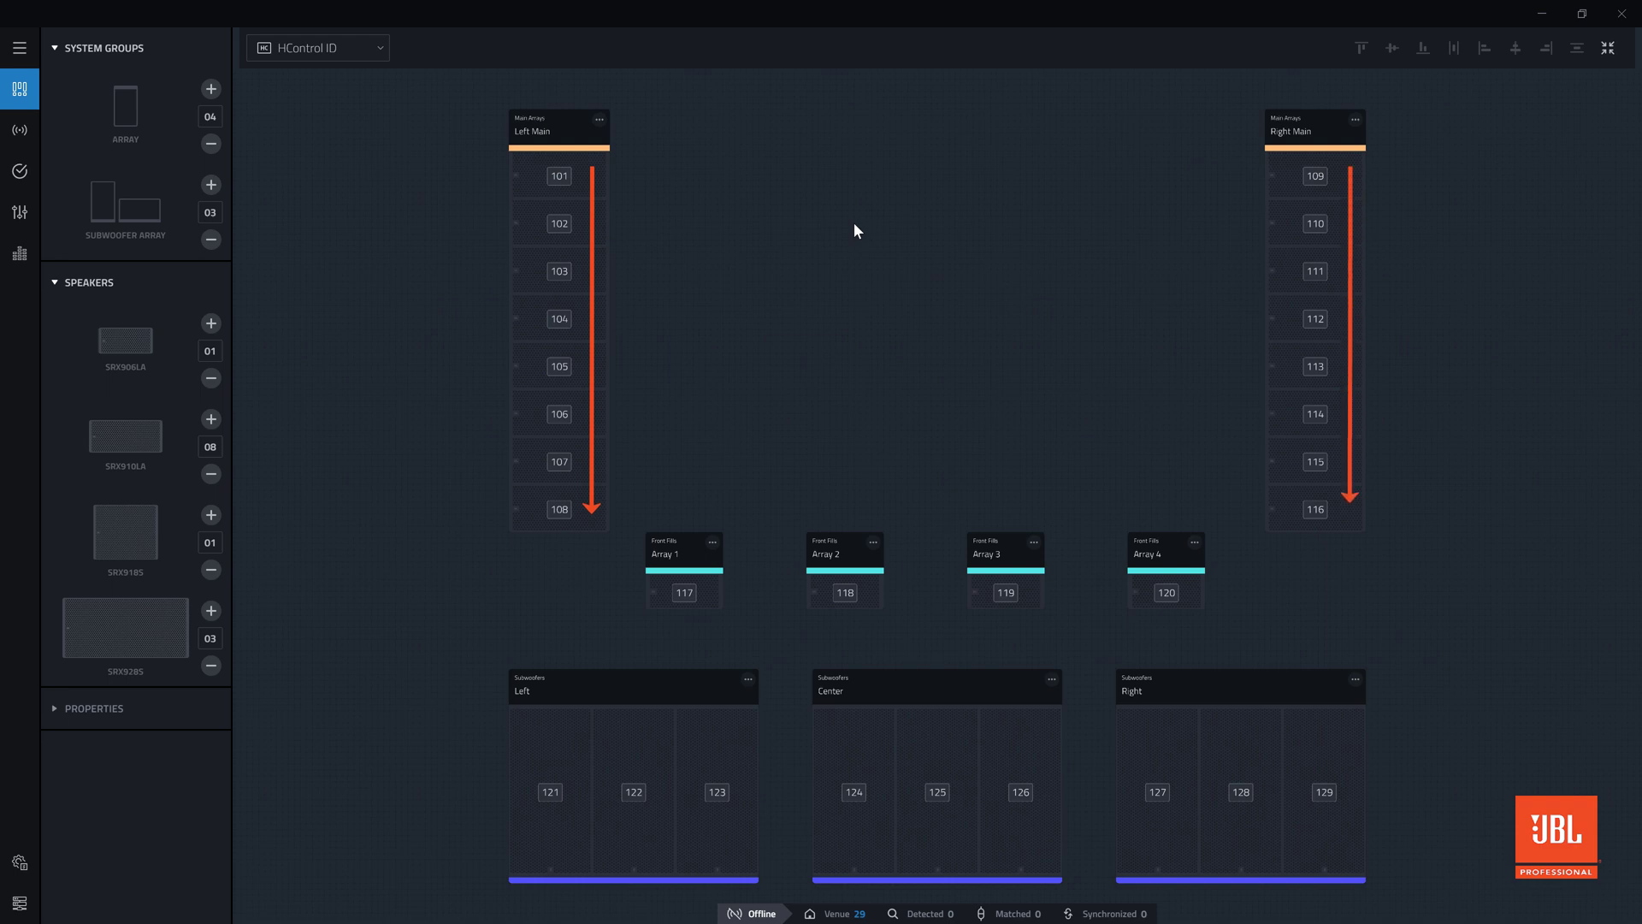
- Change the top Right Main speaker's HControl ID from 109 to 1234
double_click(1324, 145)
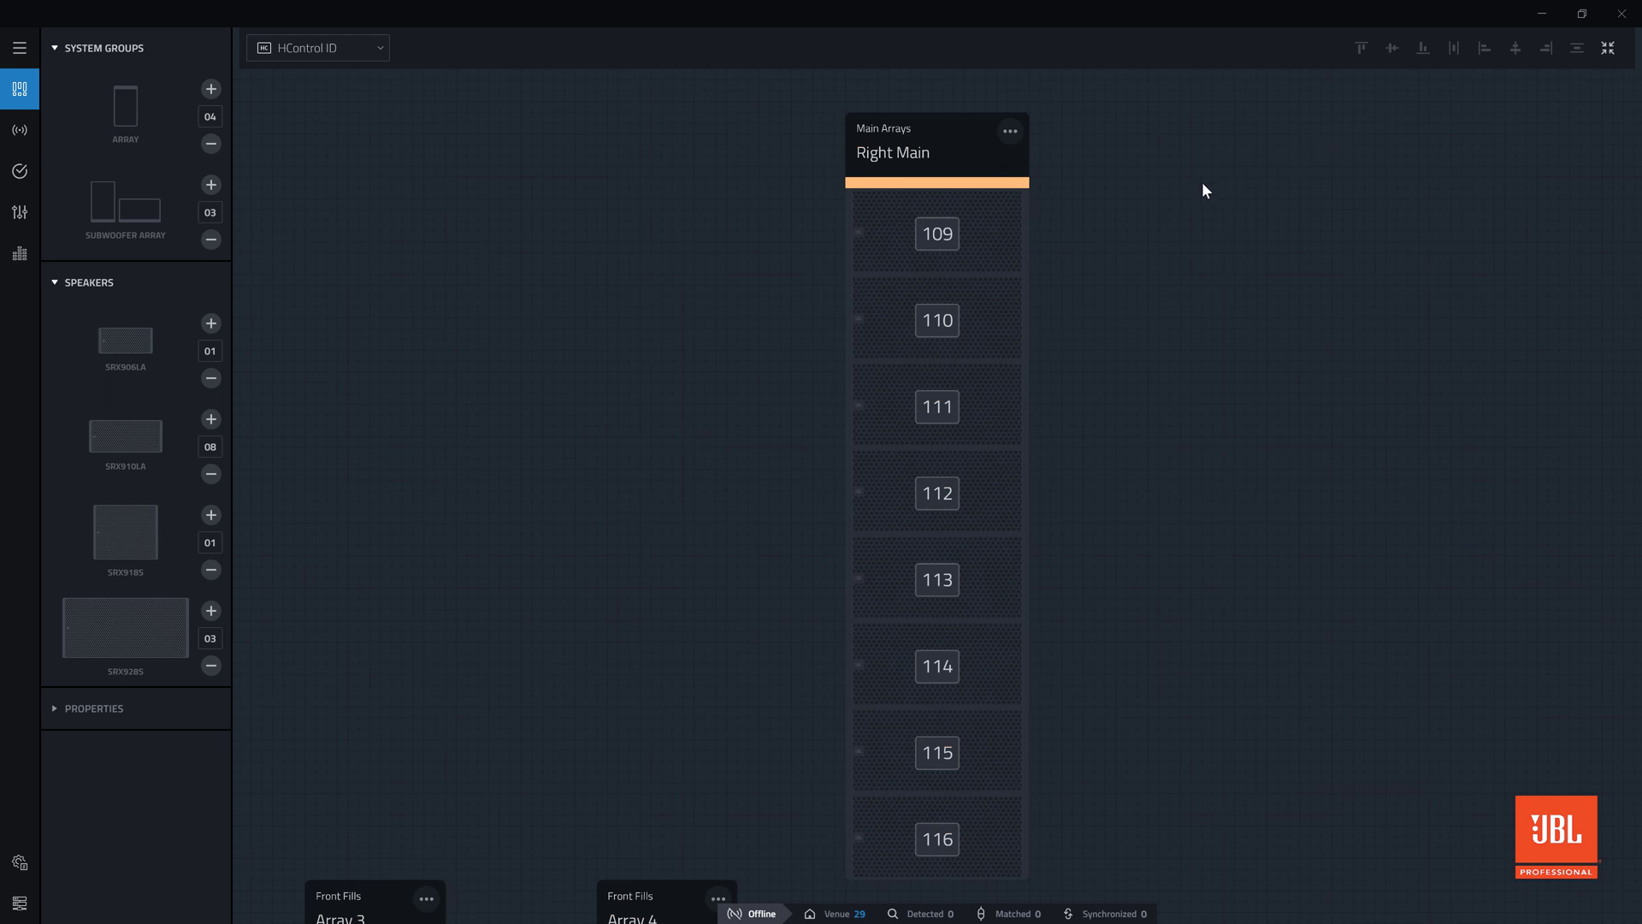
double_click(930, 227)
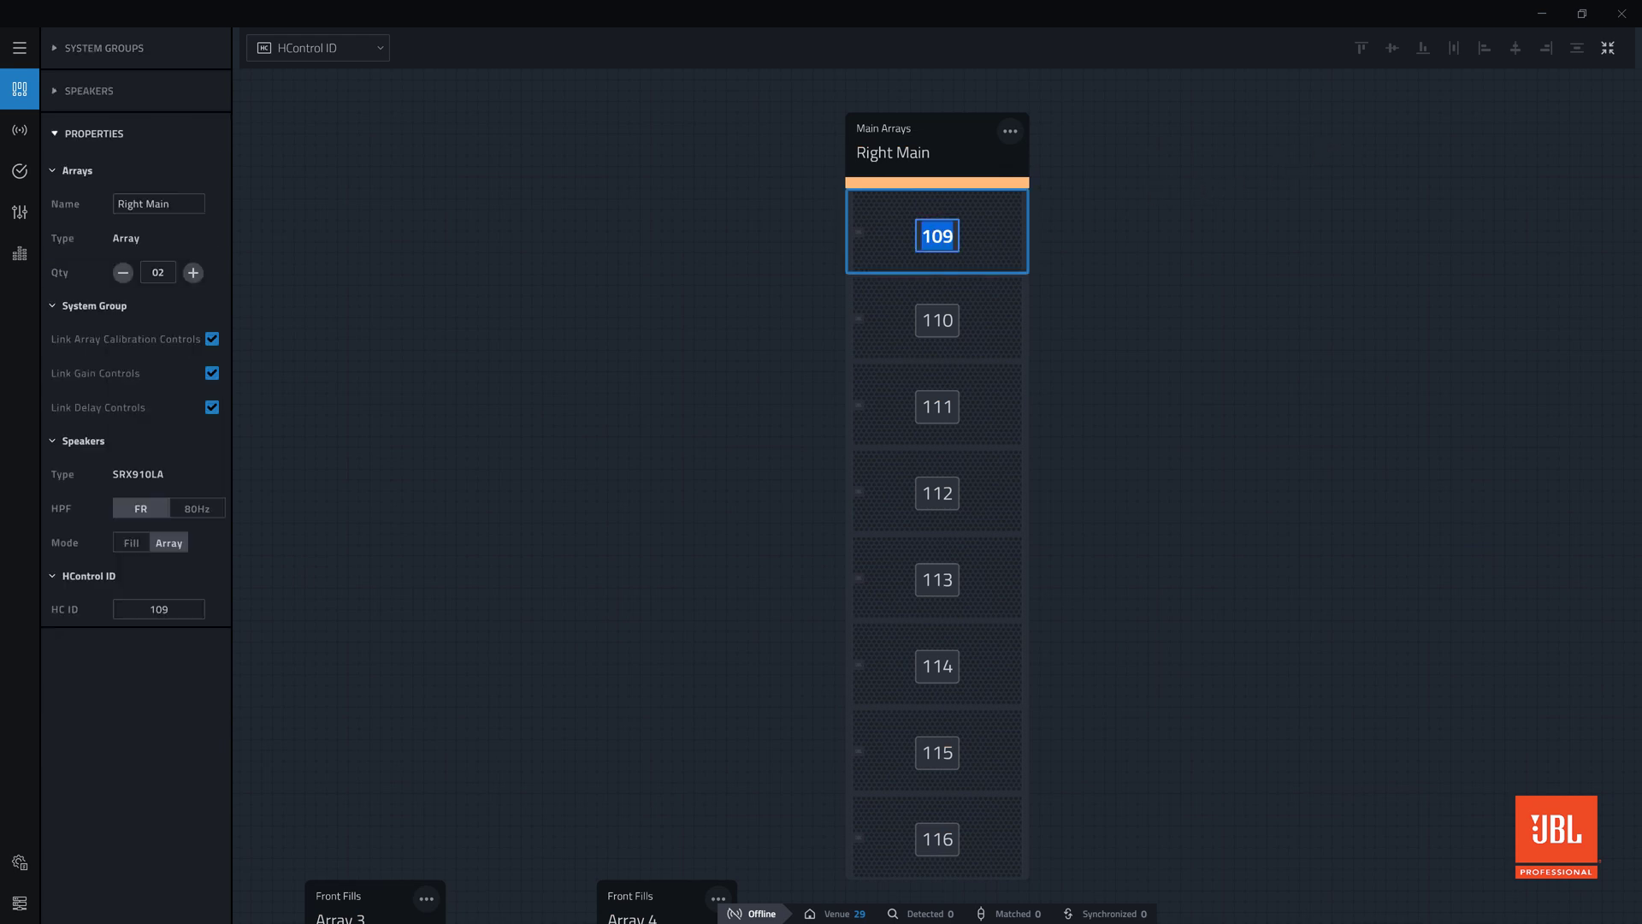
type("1234")
key("Return")
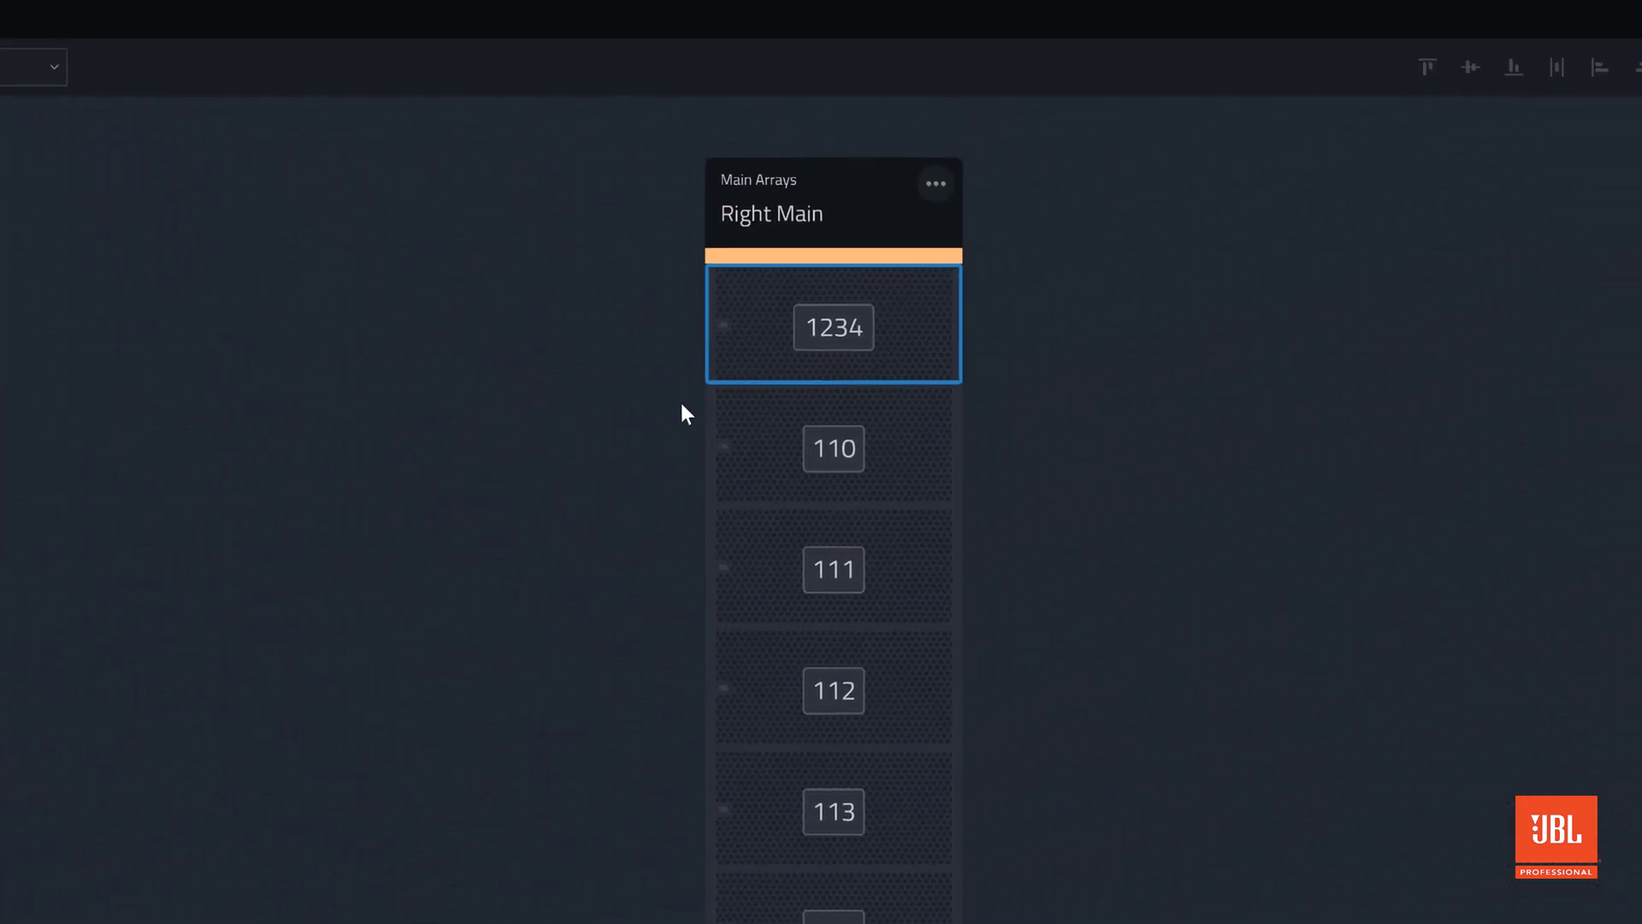
- Renumber the Right Main array's eight speakers as a block starting at HControl ID 201
left_click(934, 184)
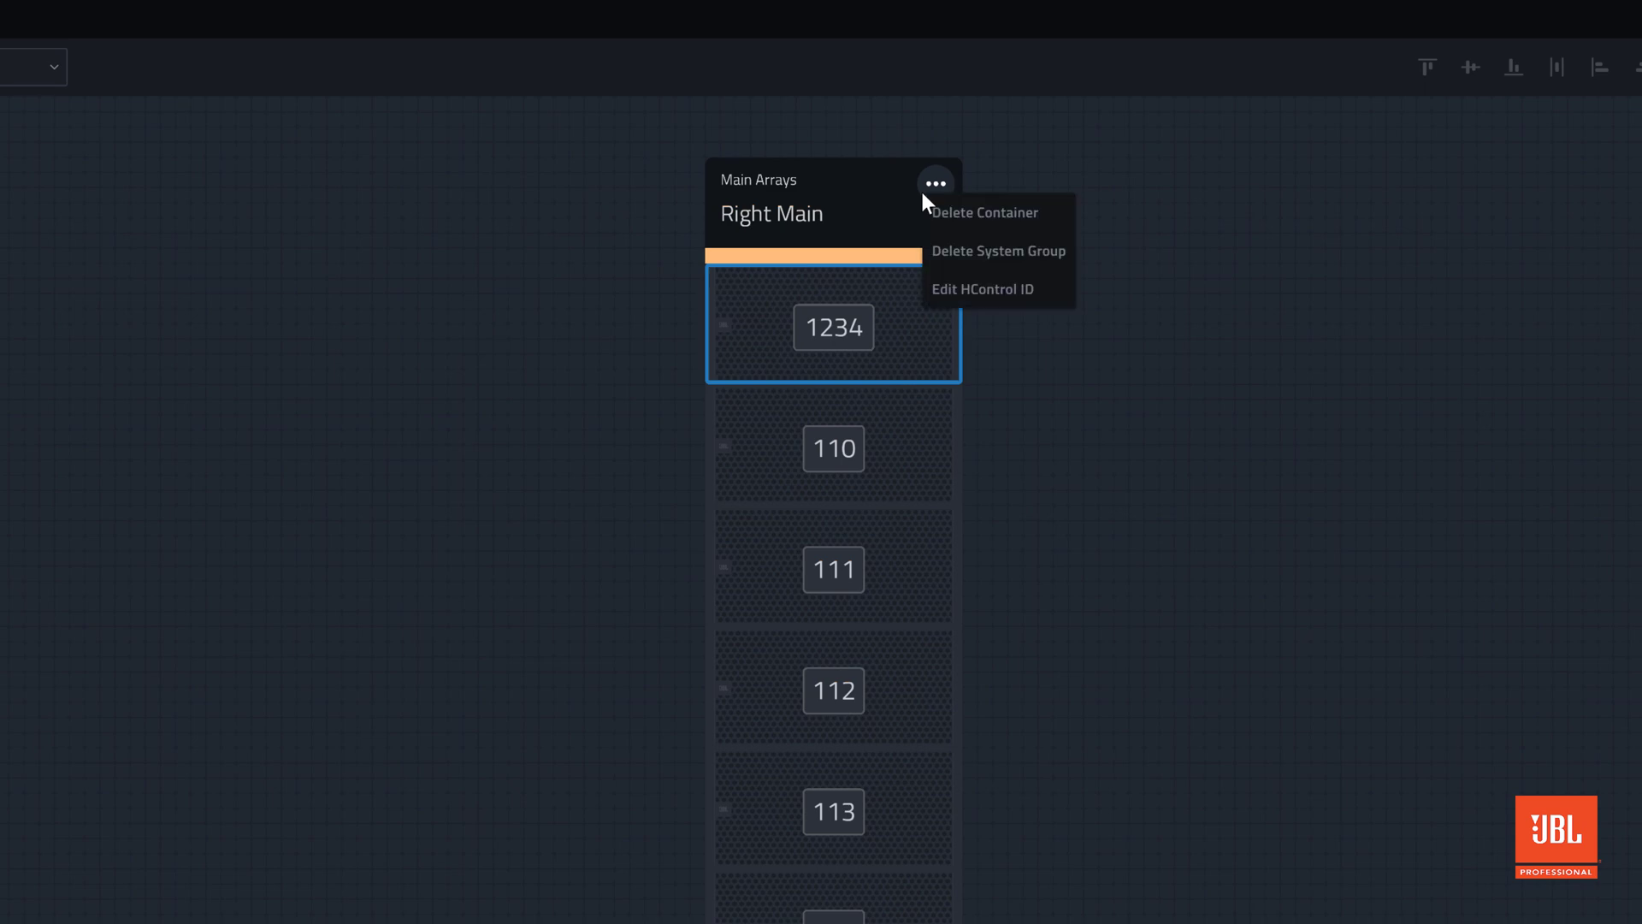
left_click(946, 293)
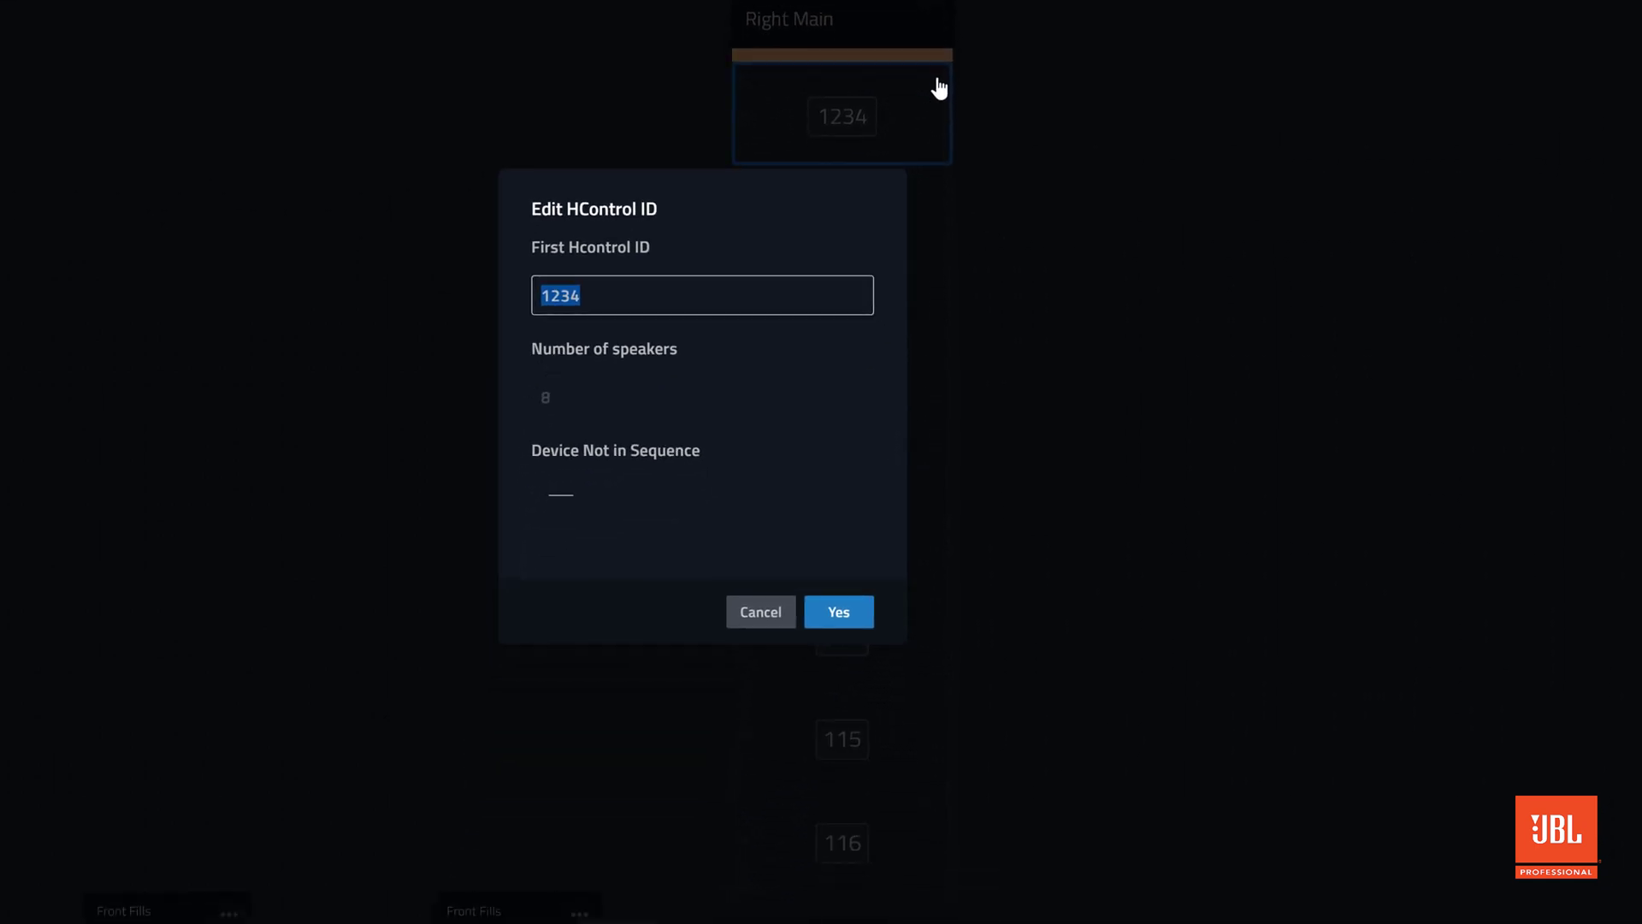
type("201")
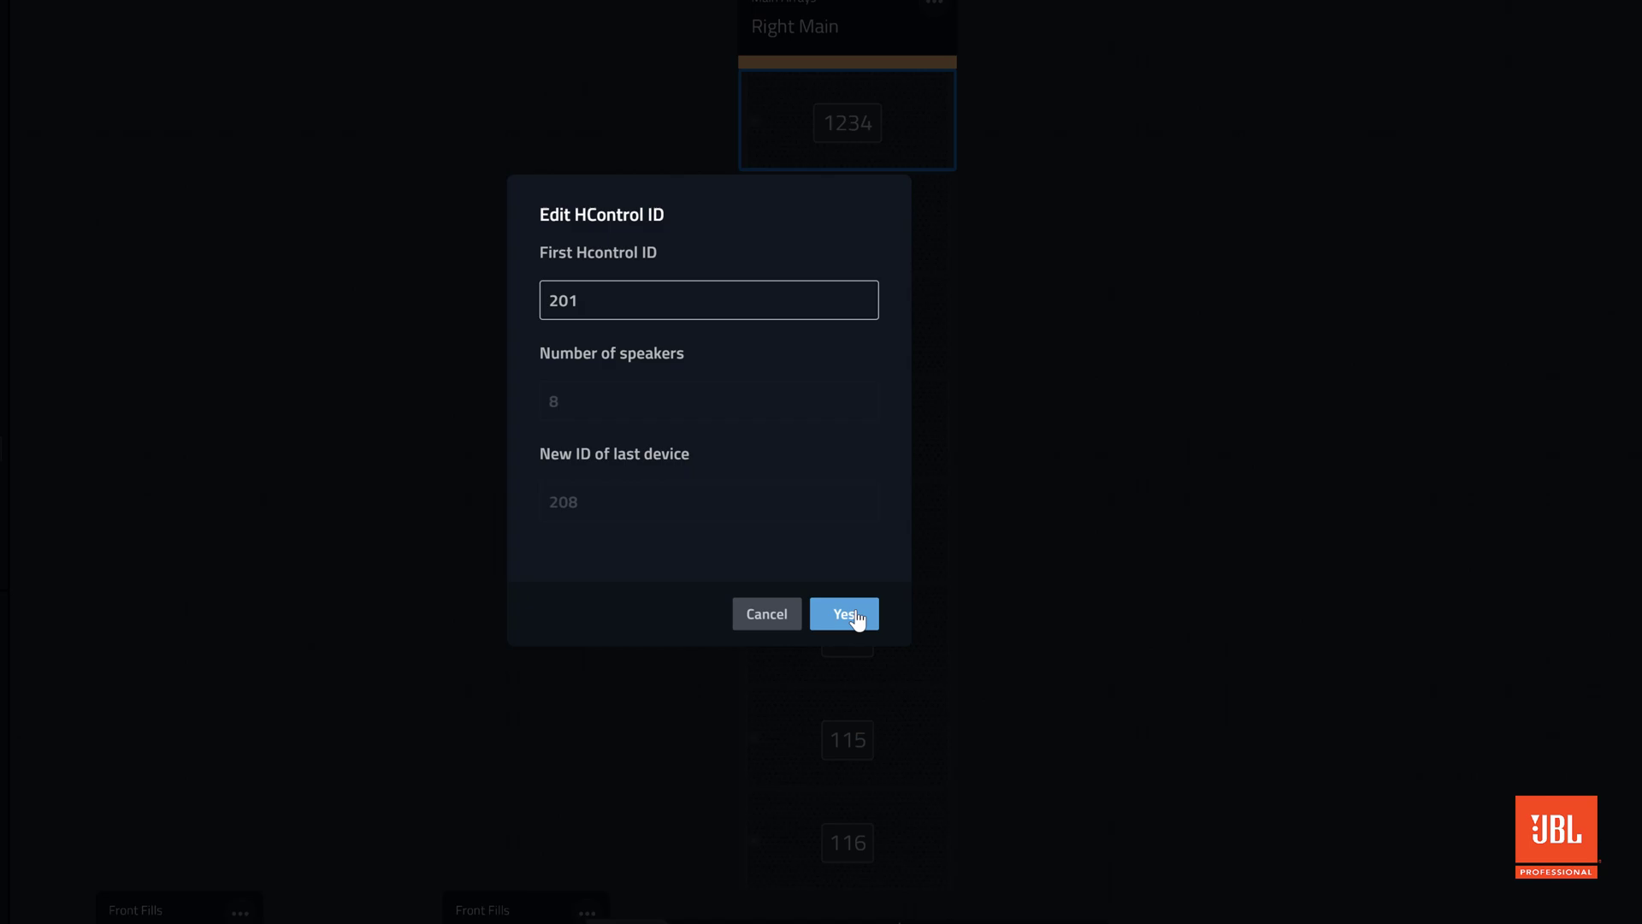
left_click(842, 613)
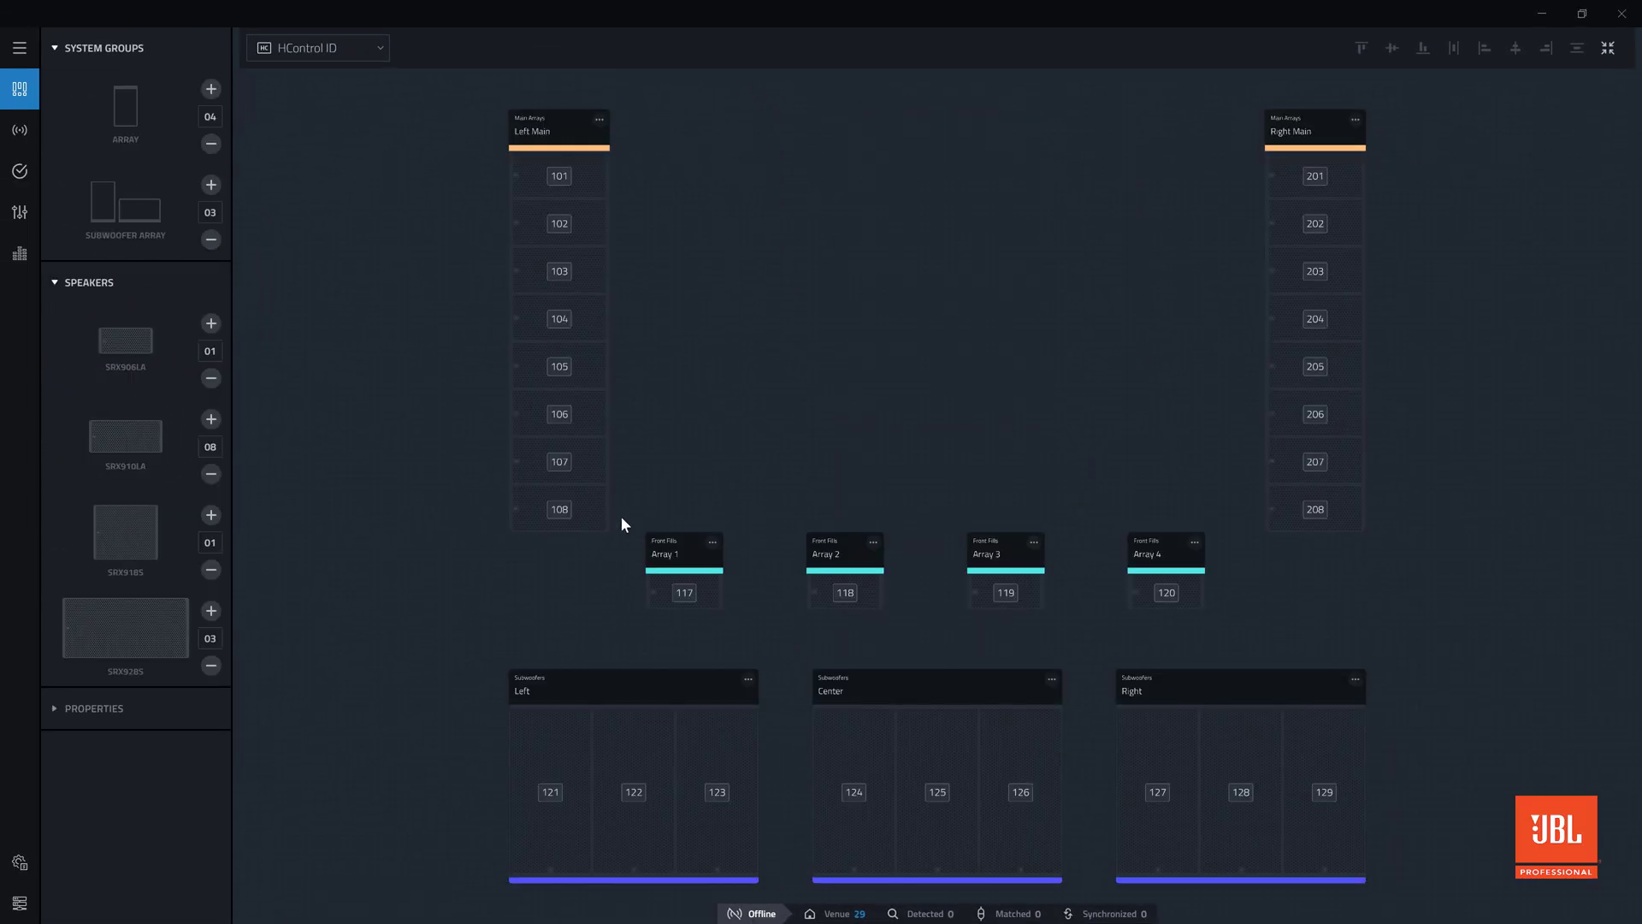
- Select the four Front Fills arrays and renumber them from HC ID 301 (301–304)
left_click_drag(621, 516, 1239, 626)
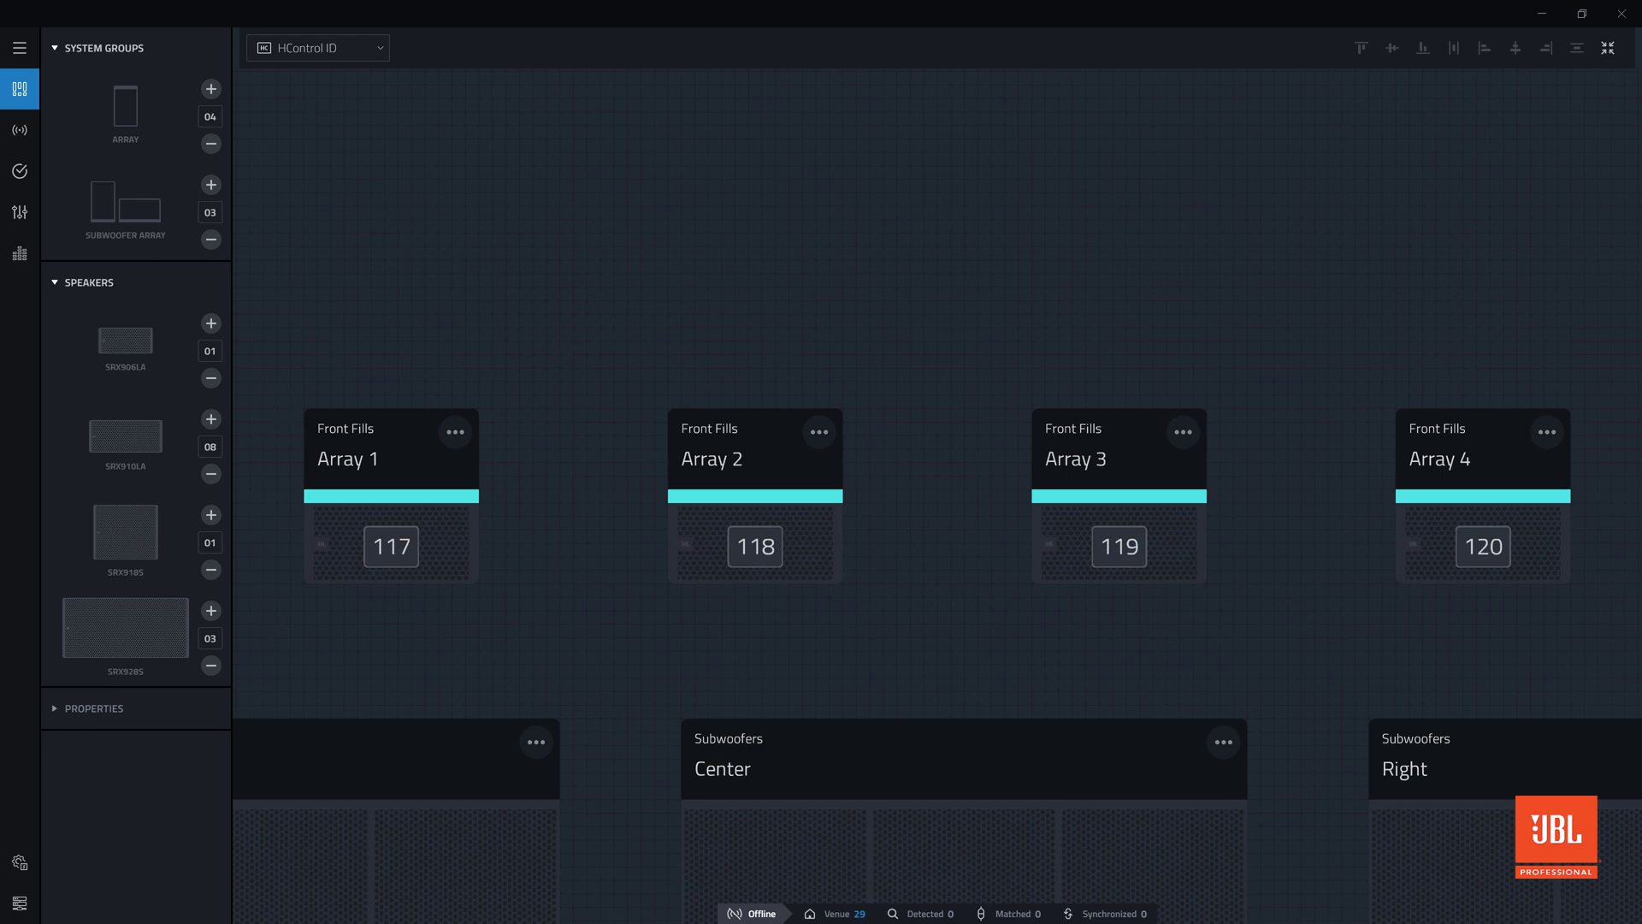
left_click_drag(264, 395, 1605, 608)
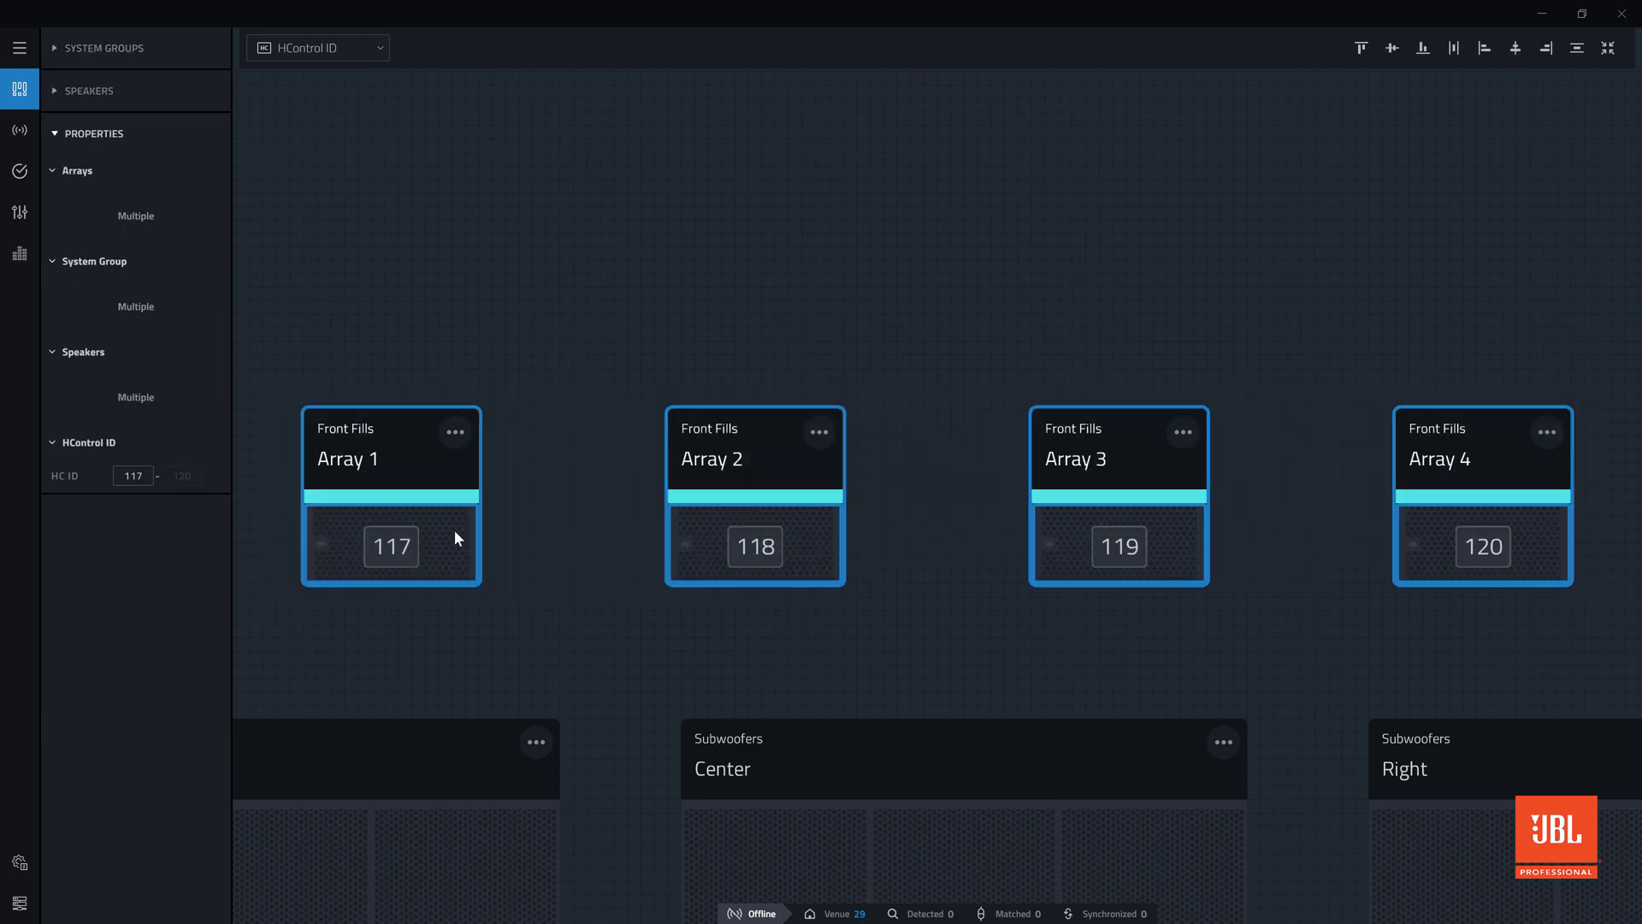
double_click(133, 475)
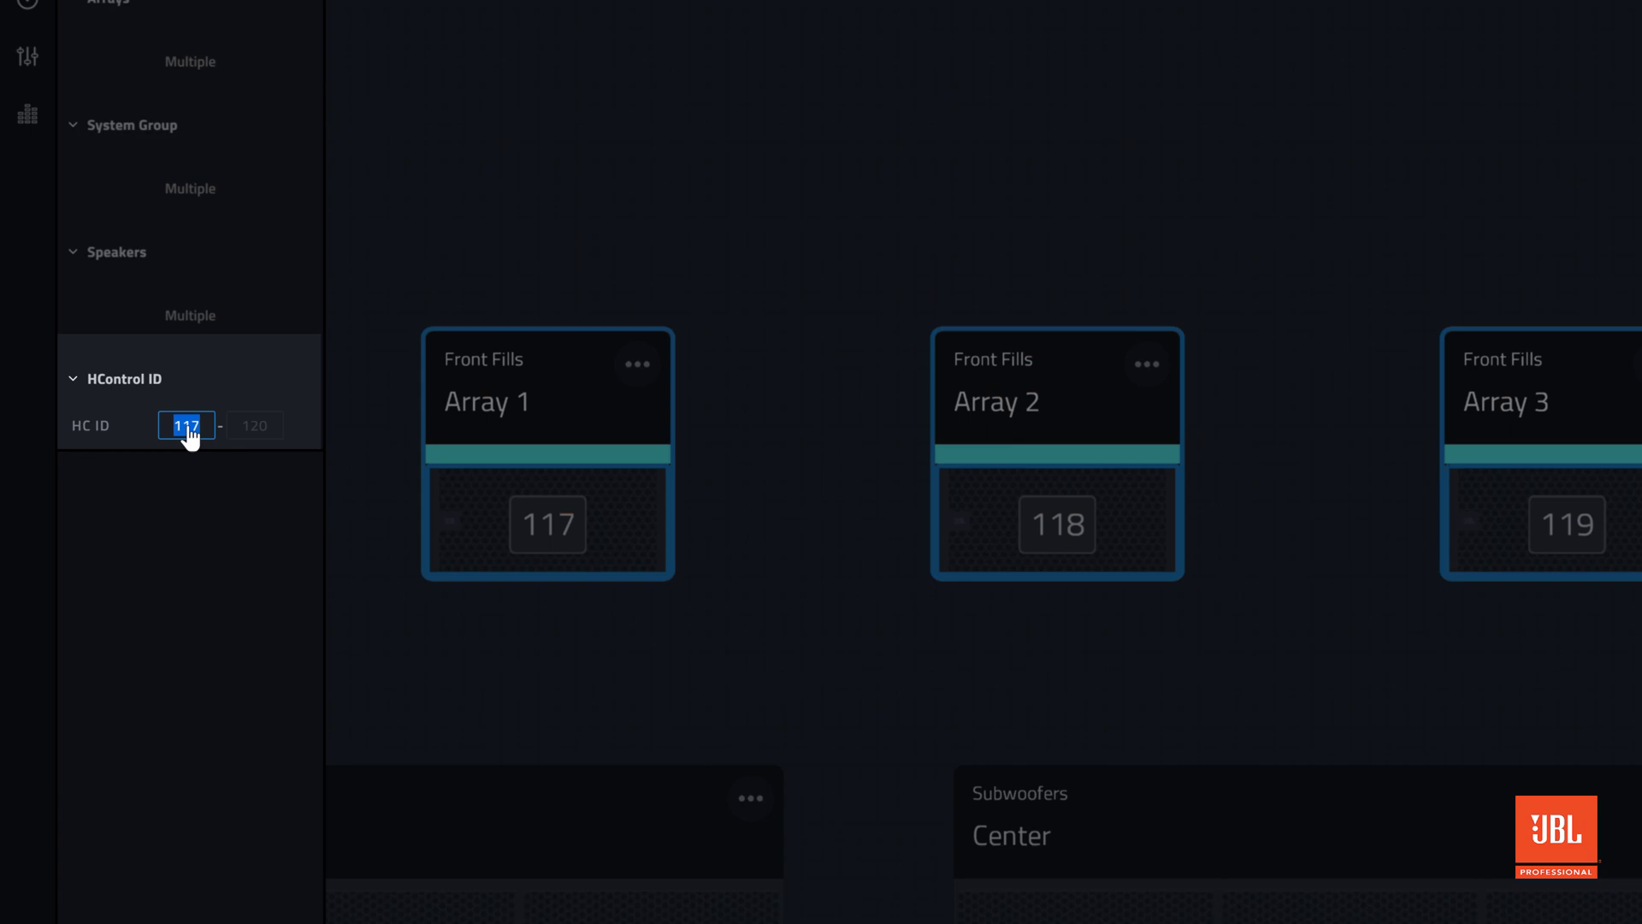
type("301")
key("Return")
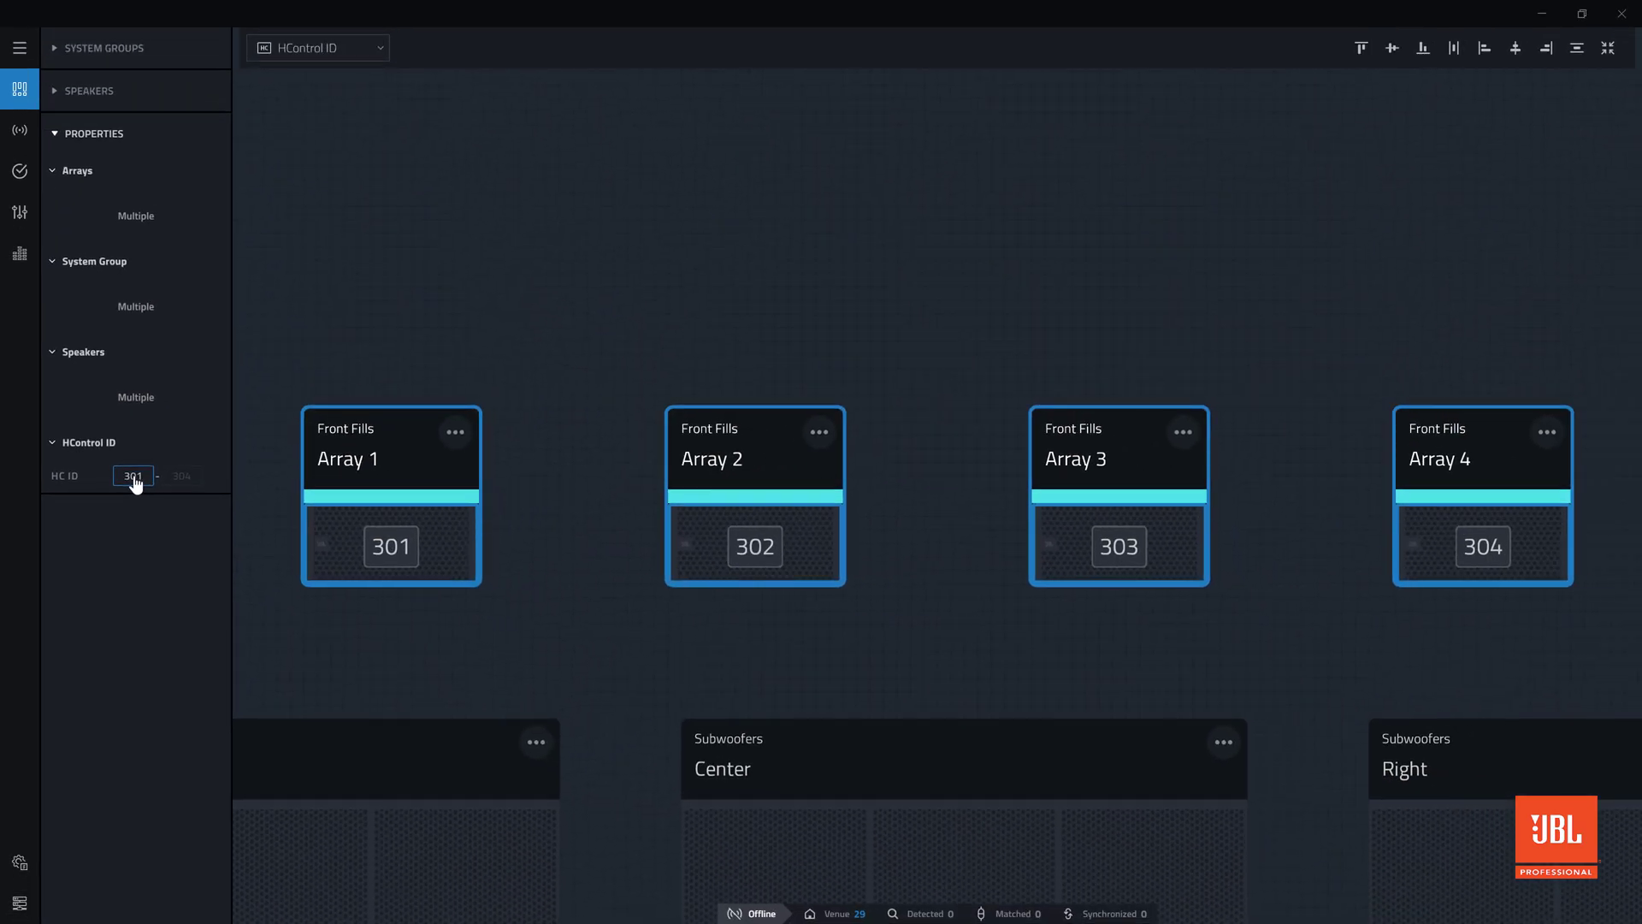
left_click(537, 348)
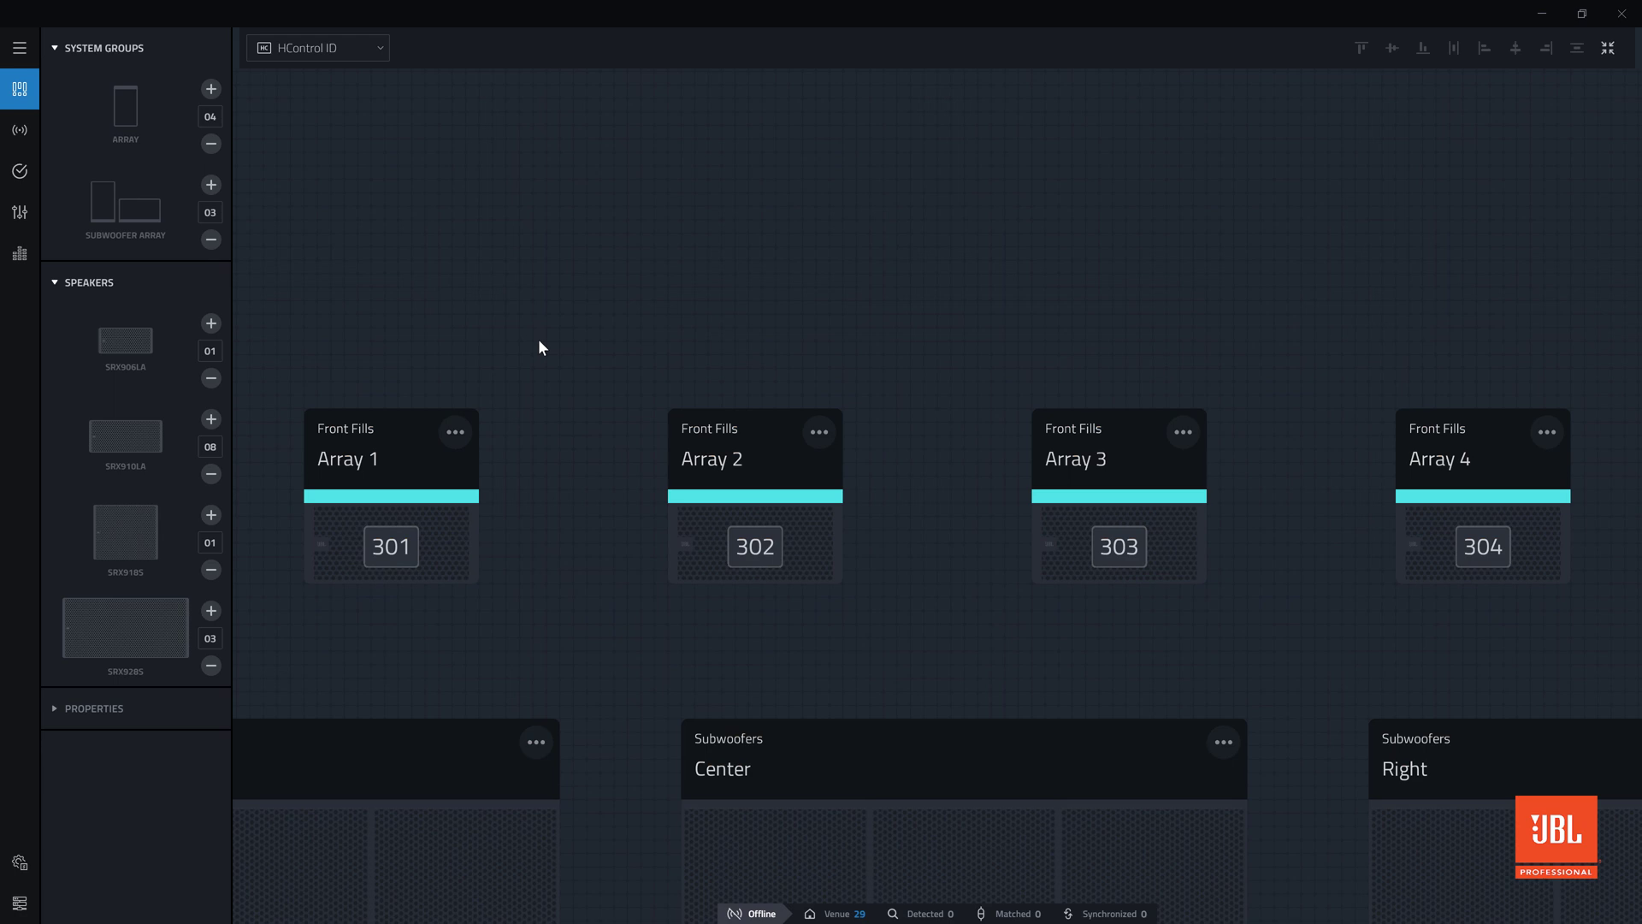
- Select all nine subwoofers and renumber them from HC ID 401 (401–409)
scroll(539, 347, "down", 3)
left_click_drag(467, 656, 1383, 886)
left_click(1383, 886)
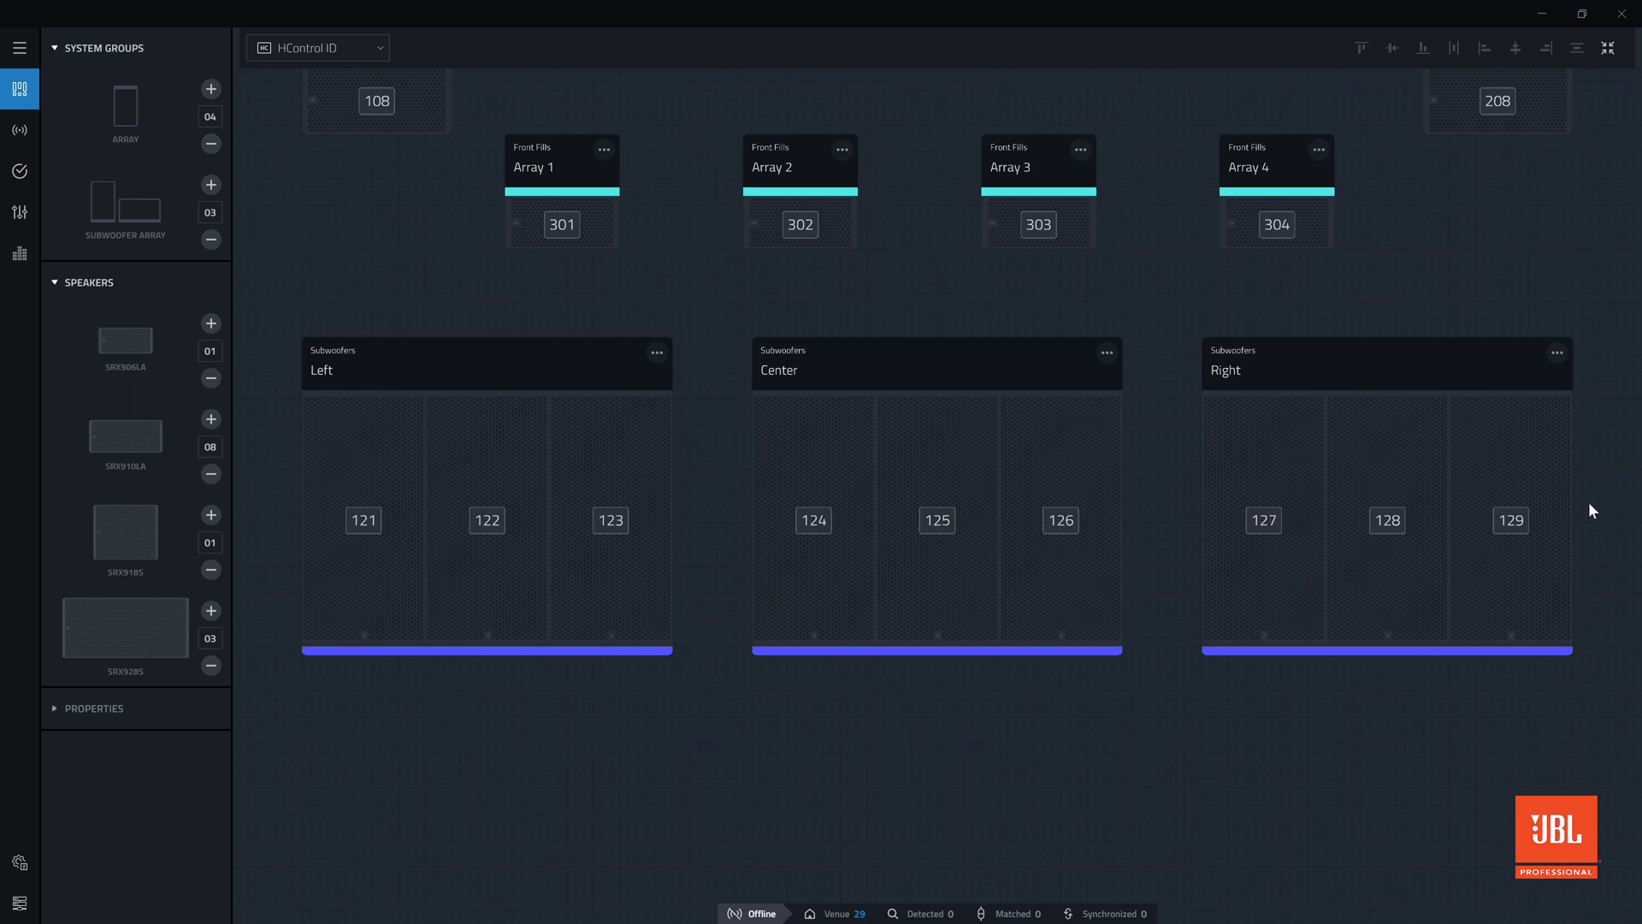
left_click_drag(1615, 467, 291, 537)
left_click(135, 477)
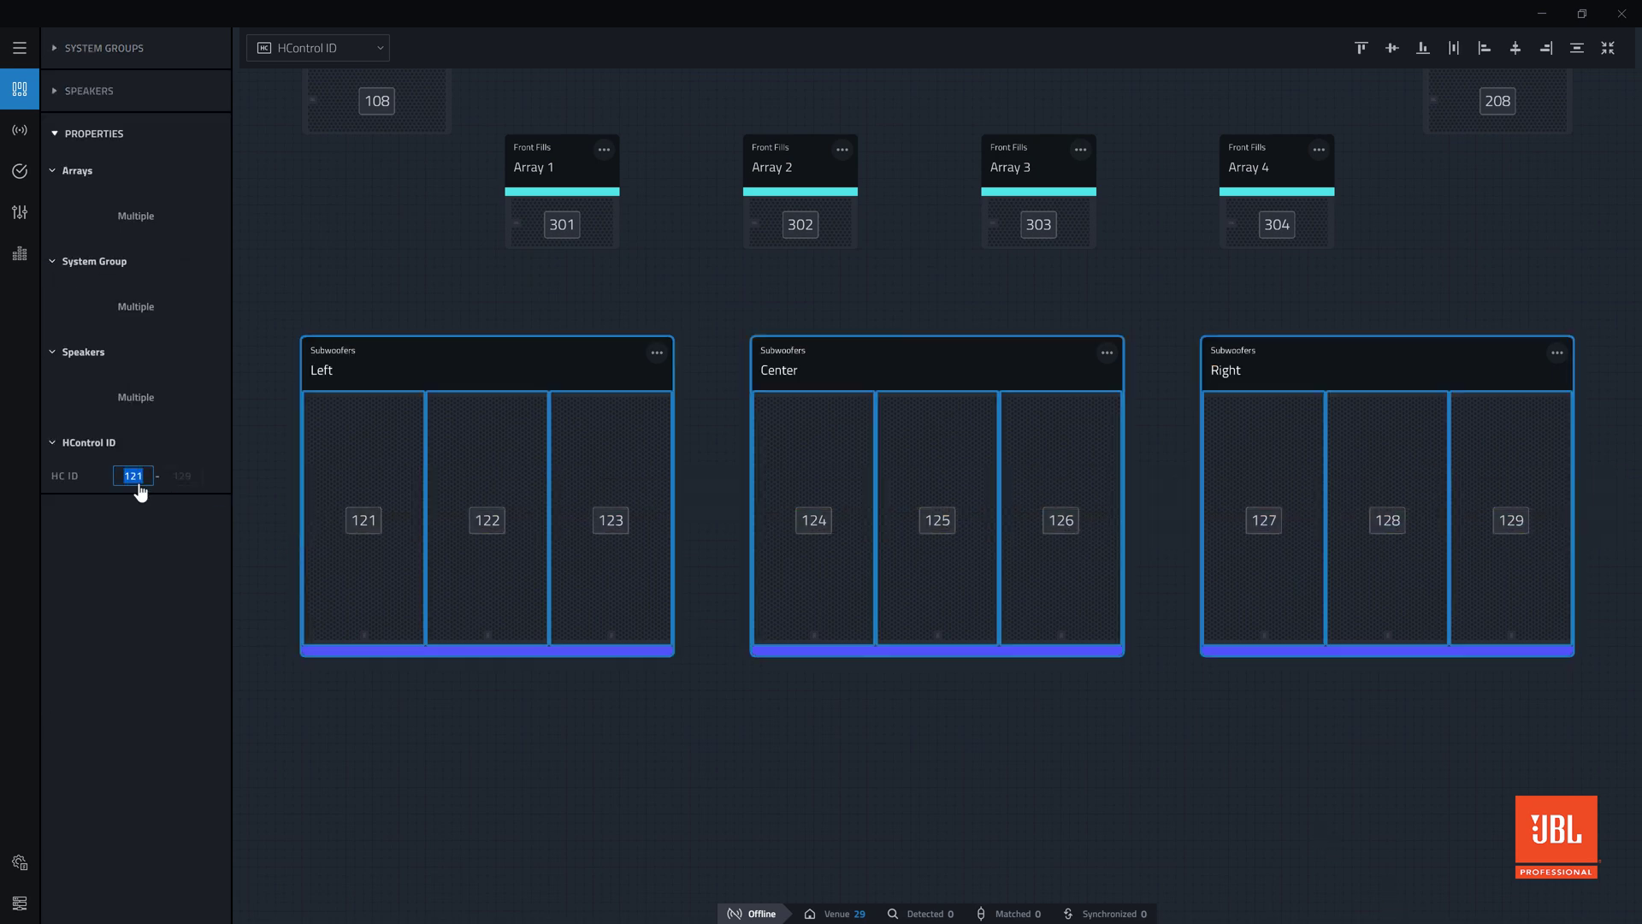
type("401")
key("Return")
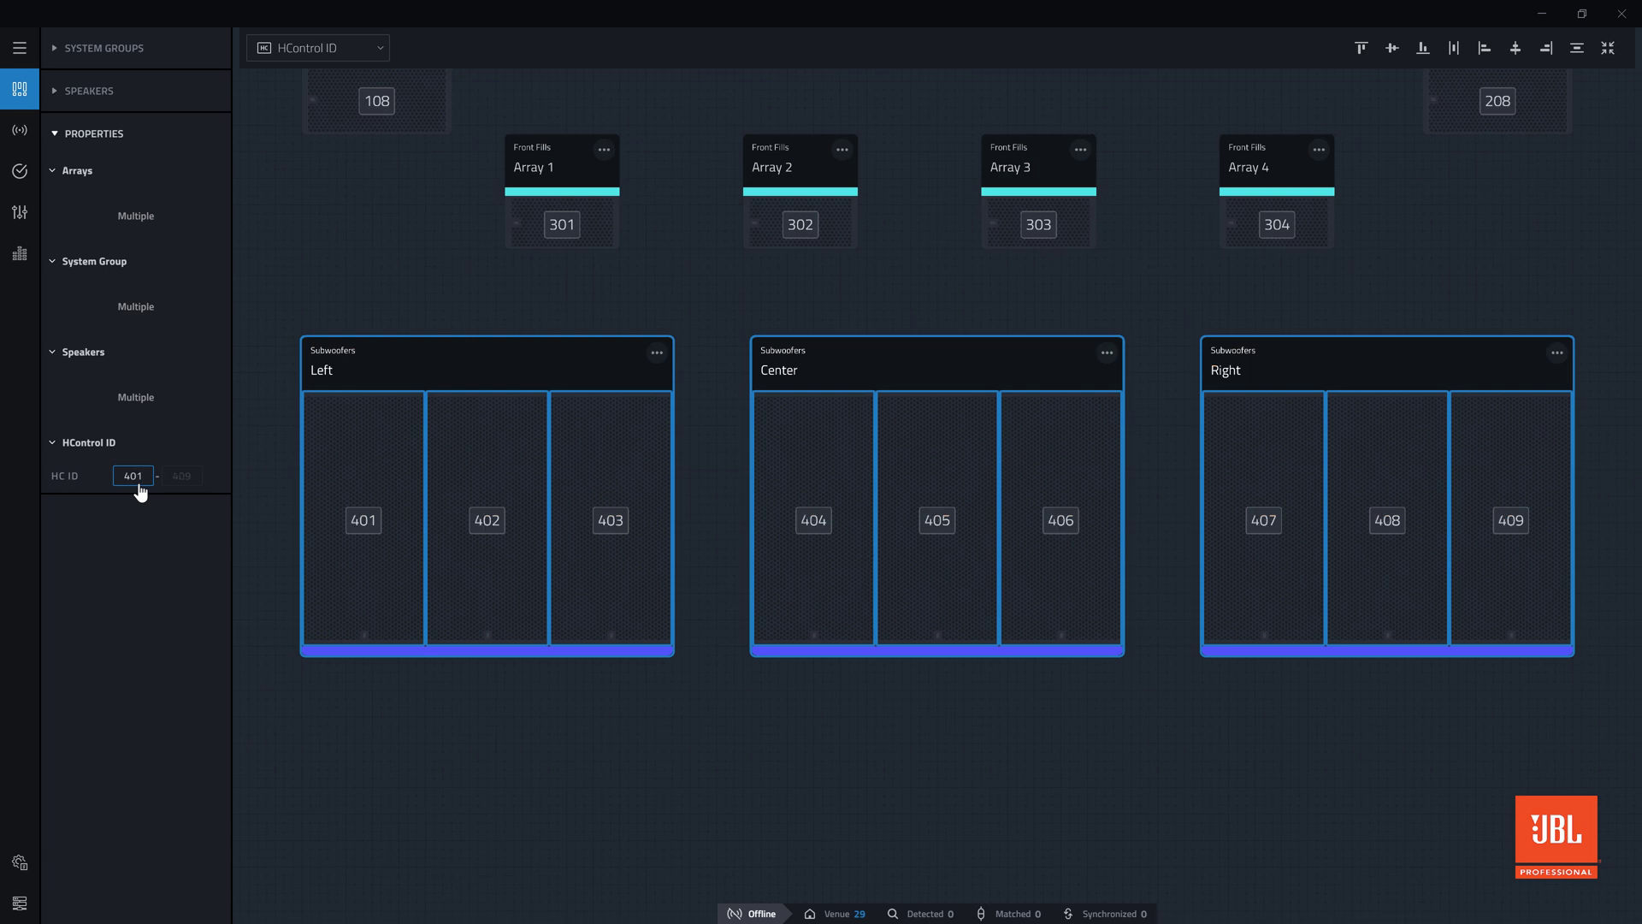
left_click(256, 542)
- Fit the whole layout and switch to the Speaker Preset view showing crossover and mode settings
key("ctrl+0")
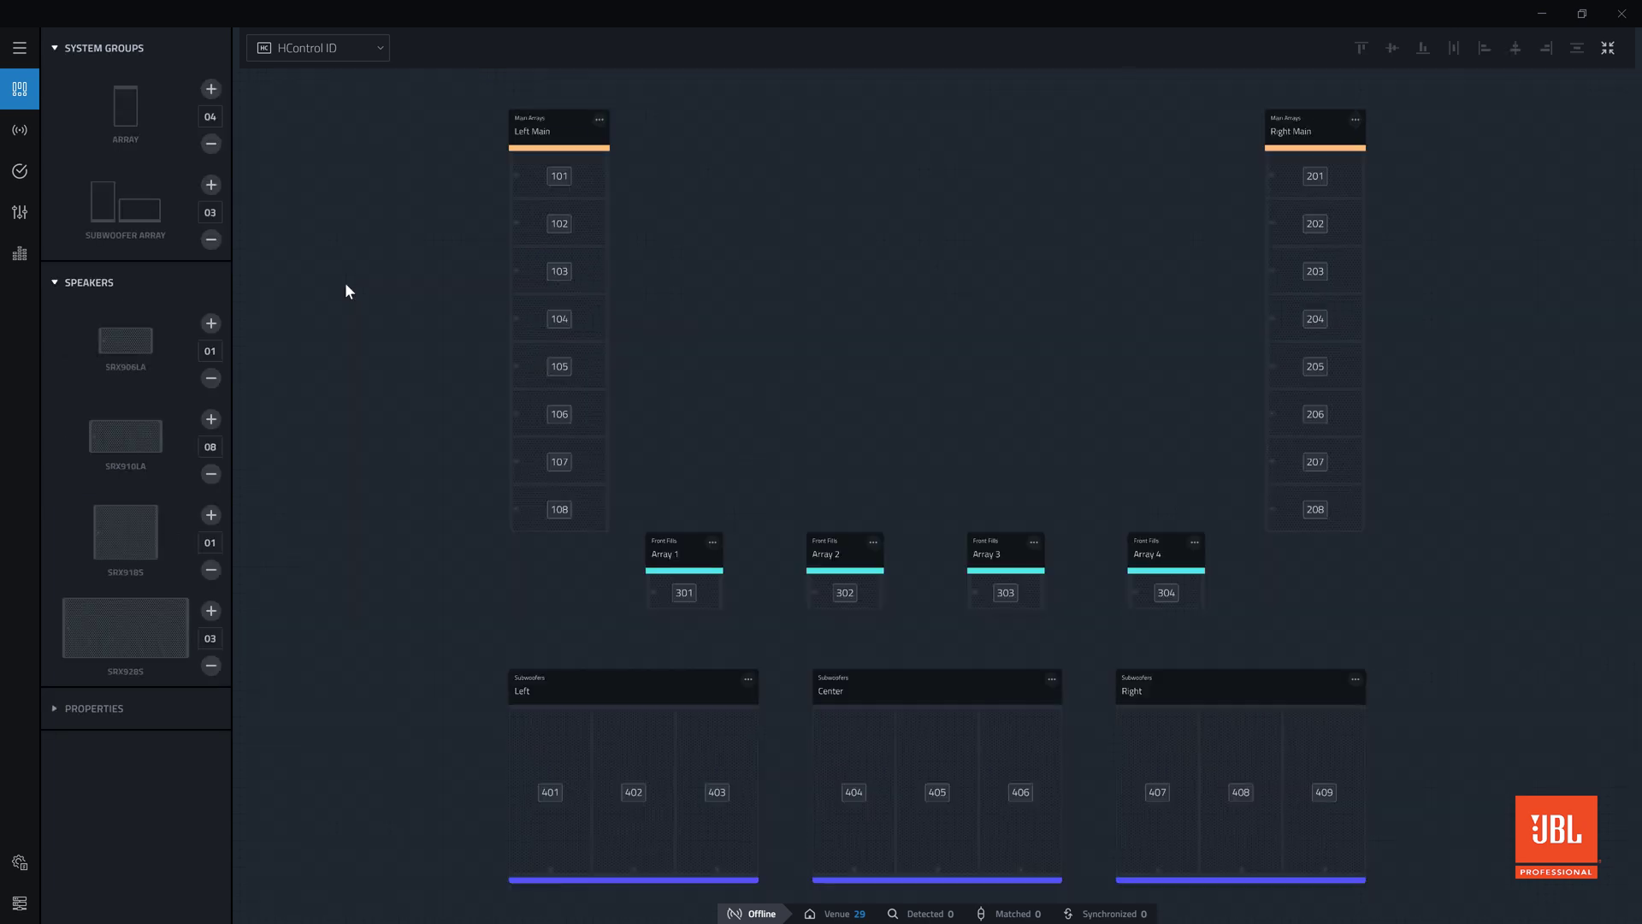
left_click(351, 51)
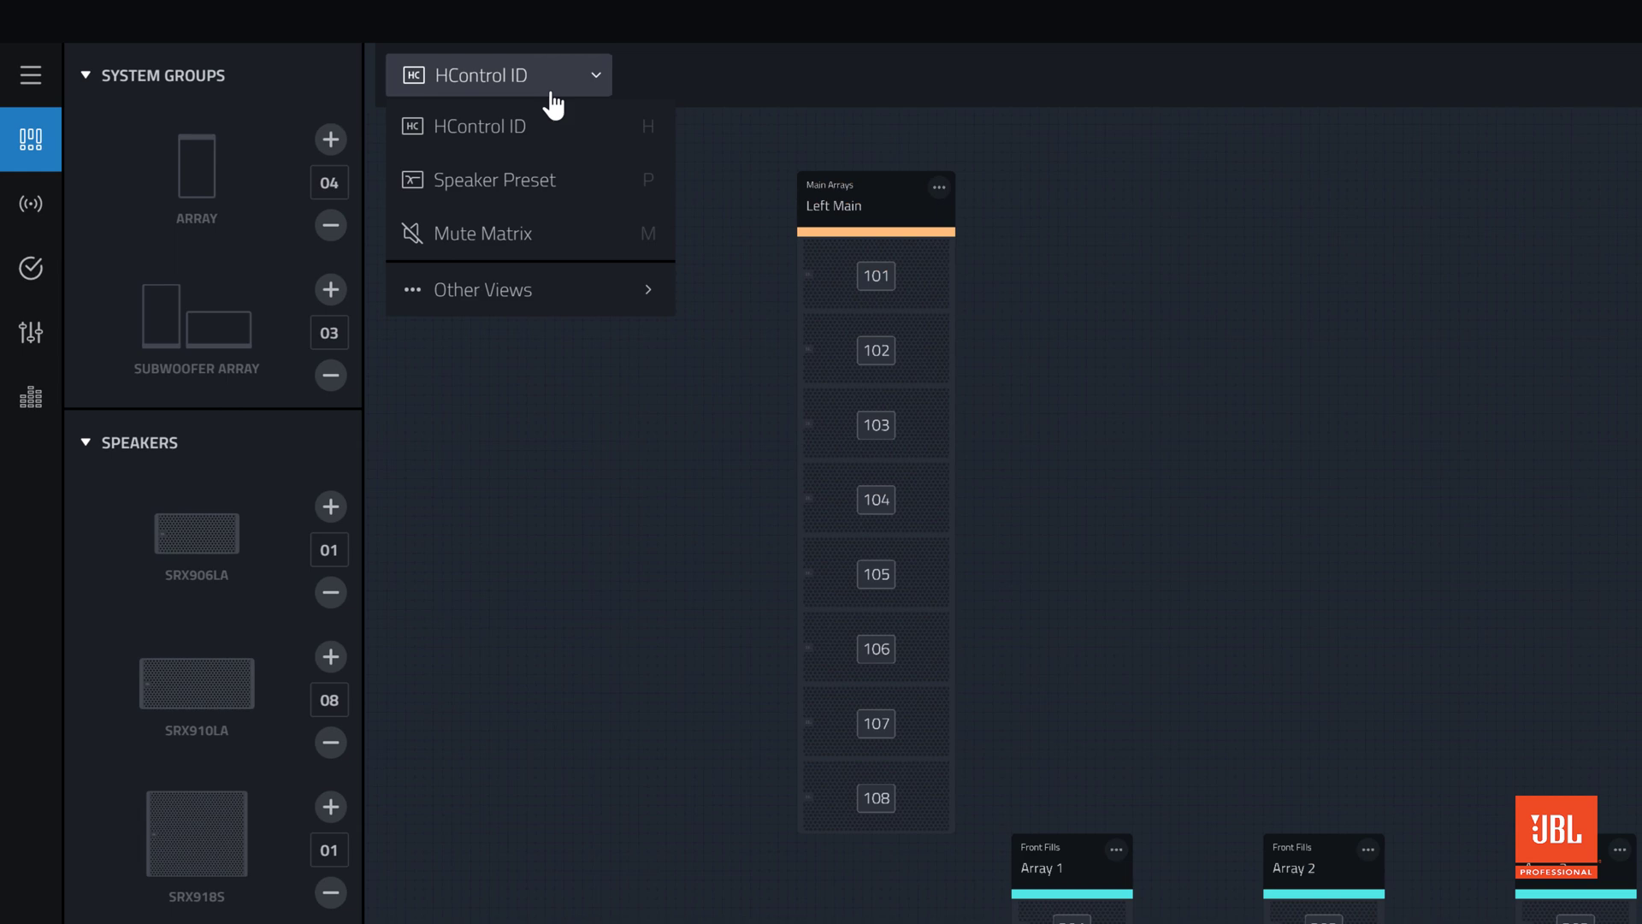
left_click(517, 188)
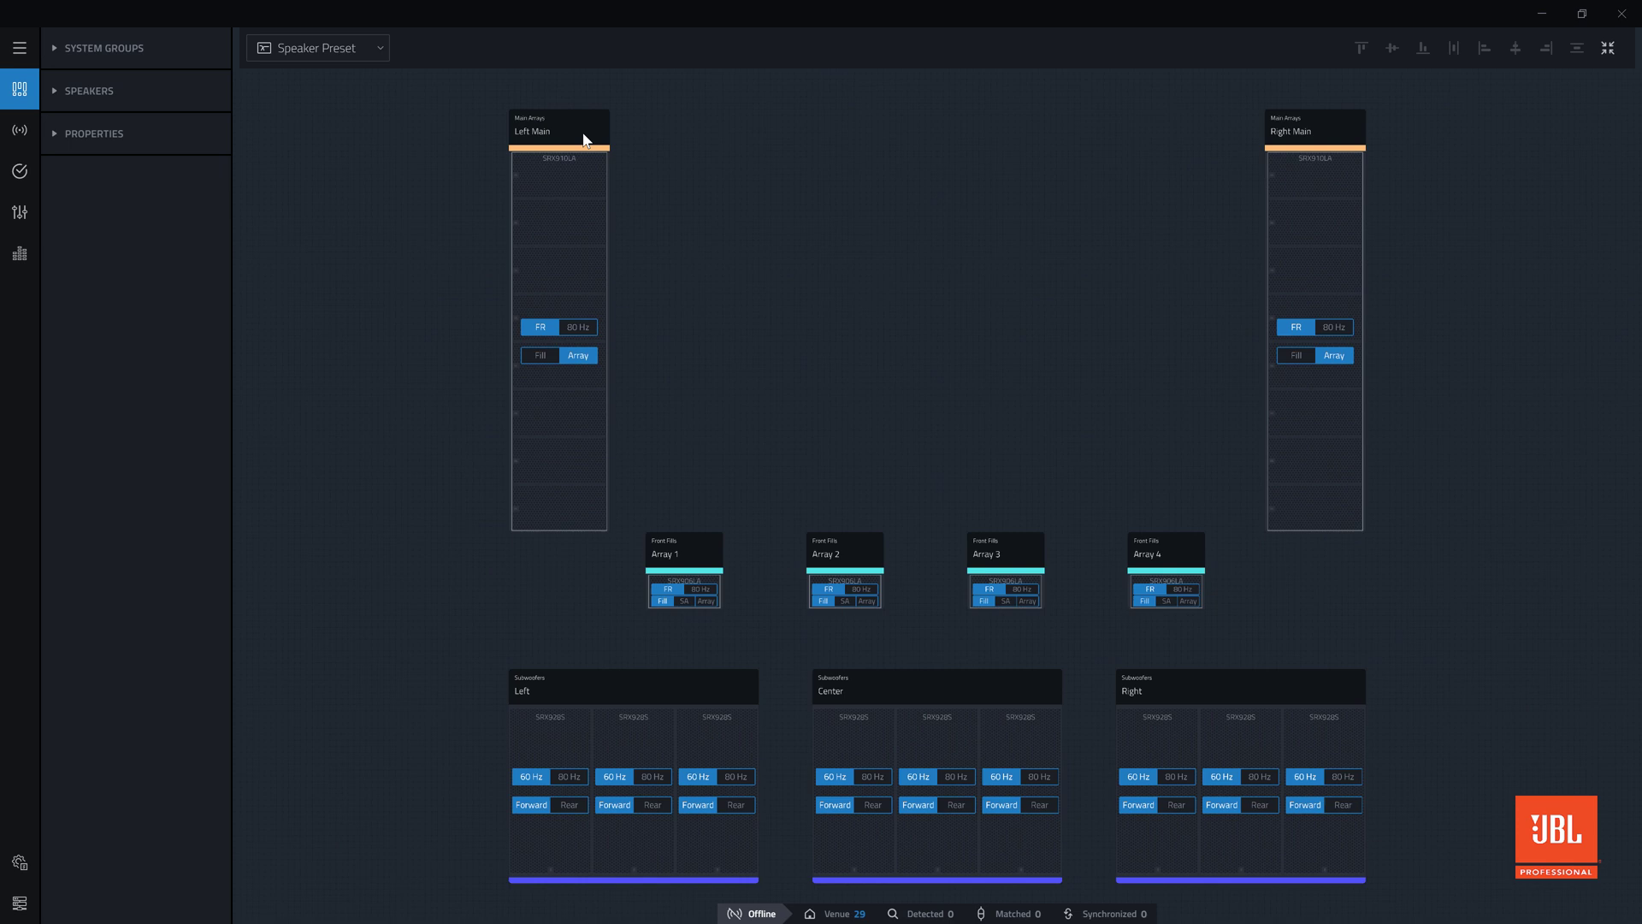
- Zoom into the Left Main array and change its preset from FR to 80 Hz
left_click(585, 137)
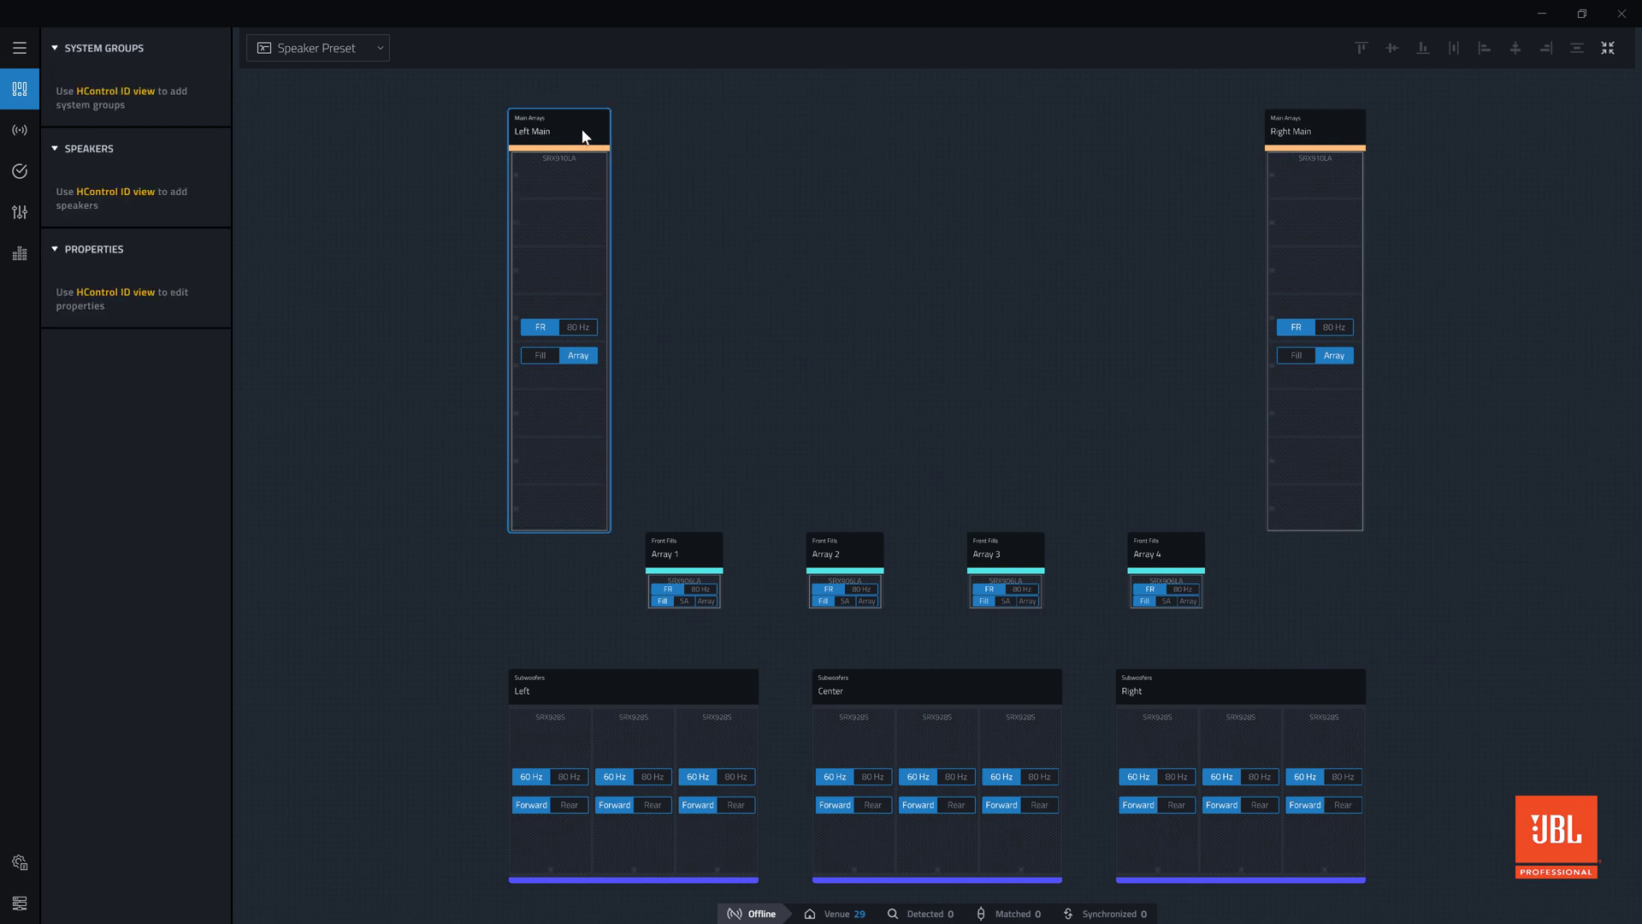
double_click(584, 137)
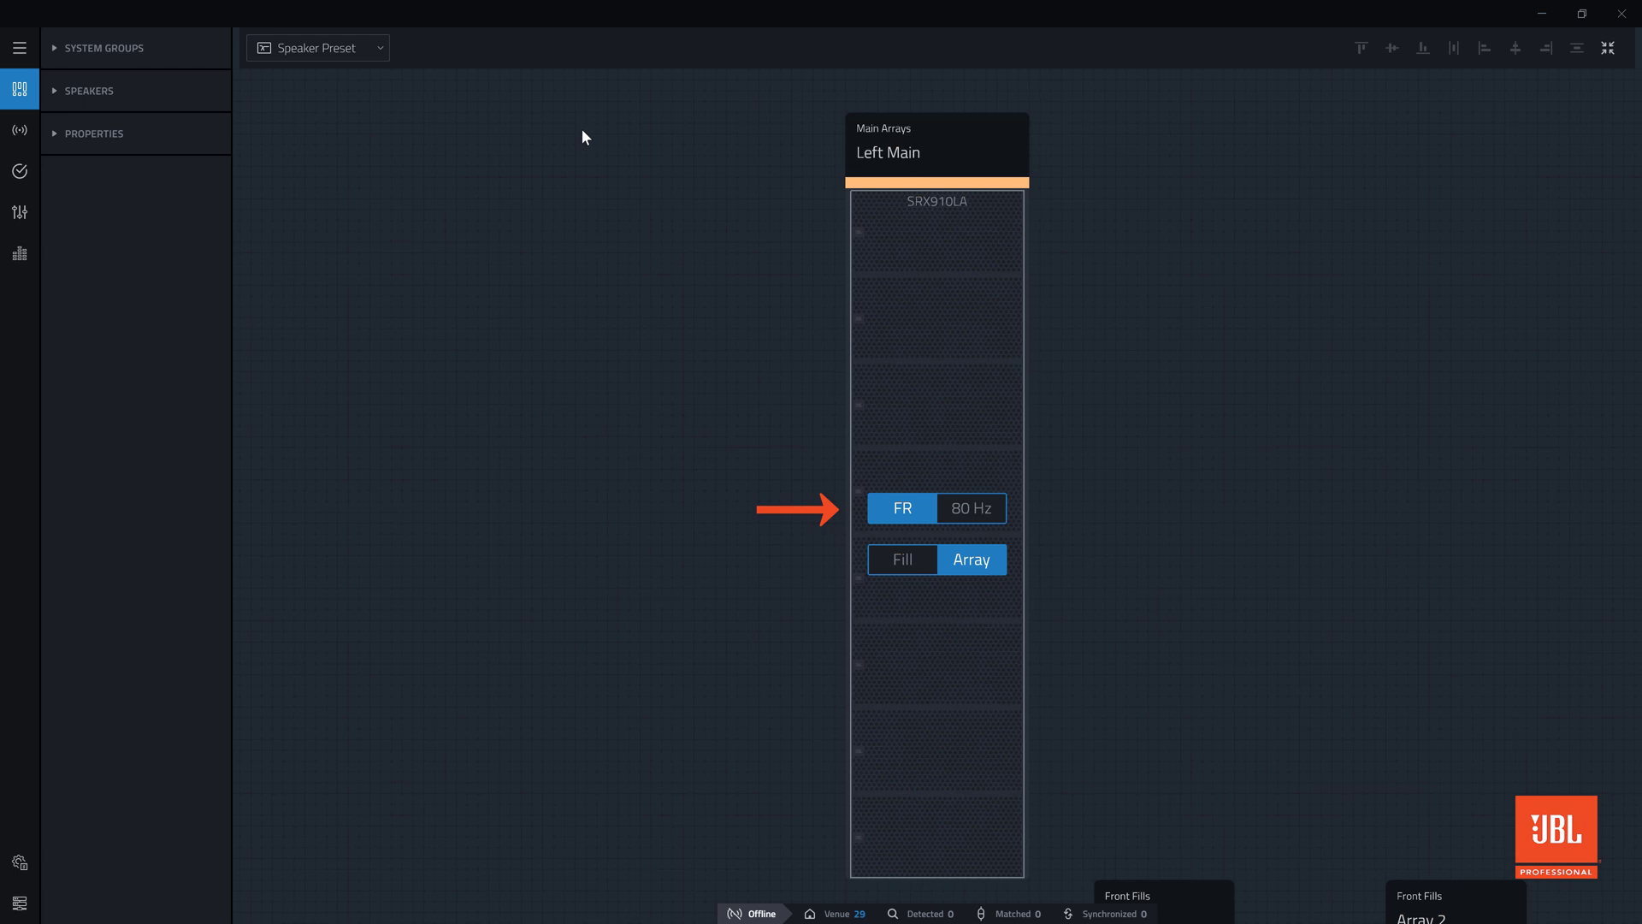
left_click(961, 513)
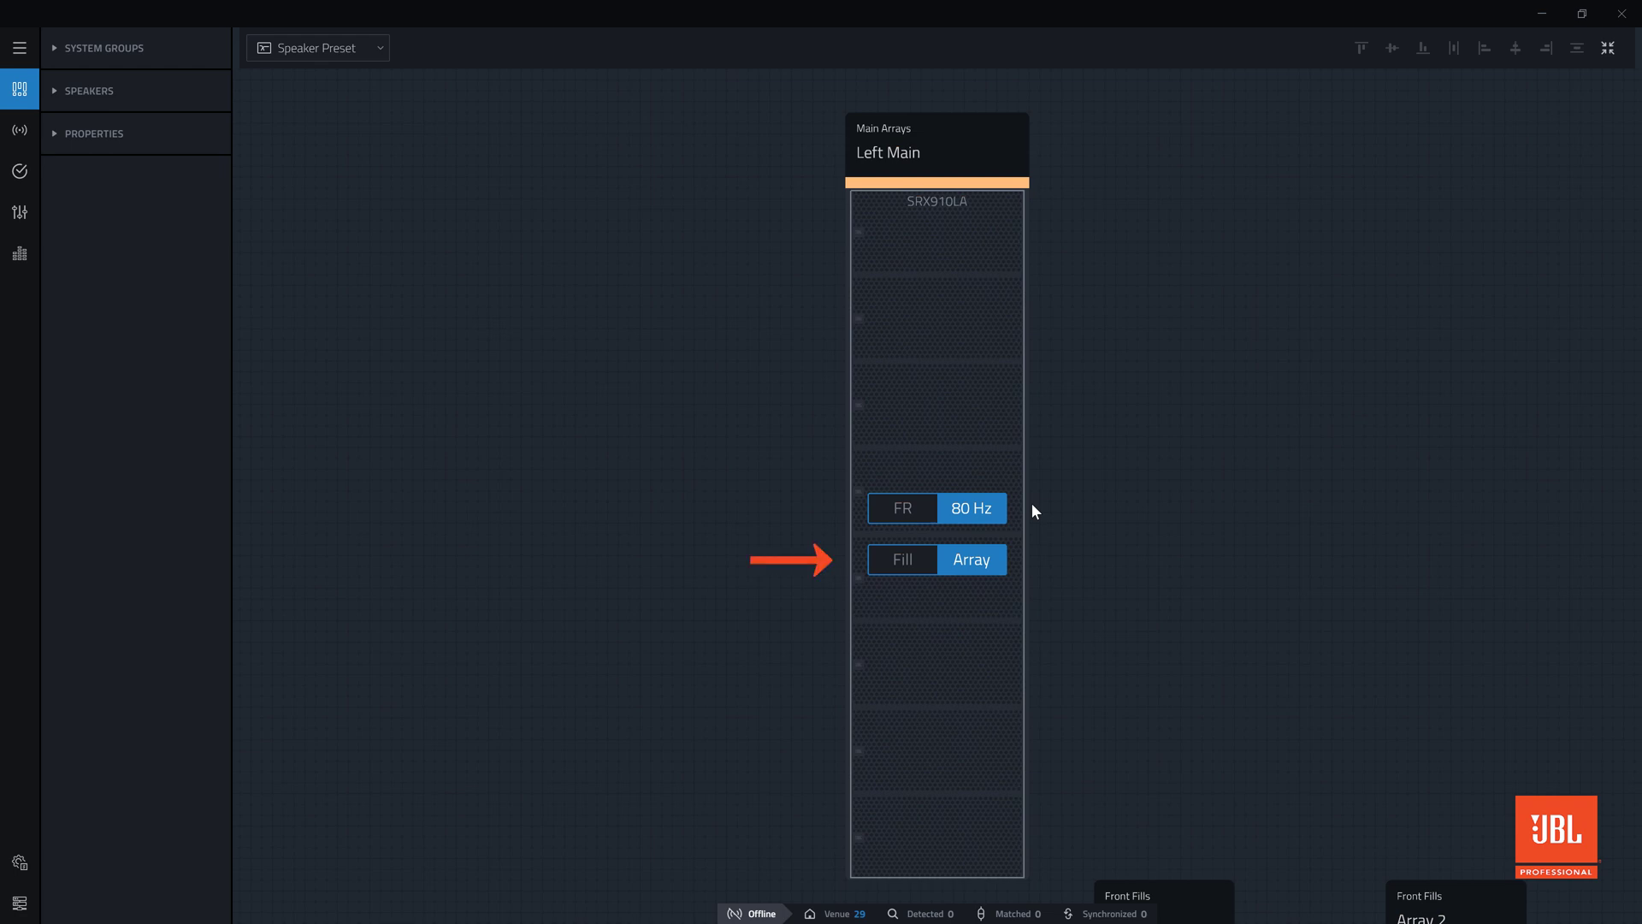
- Zoom in to inspect the Right Main array's preset, then fit the full system layout again
key("ctrl+0")
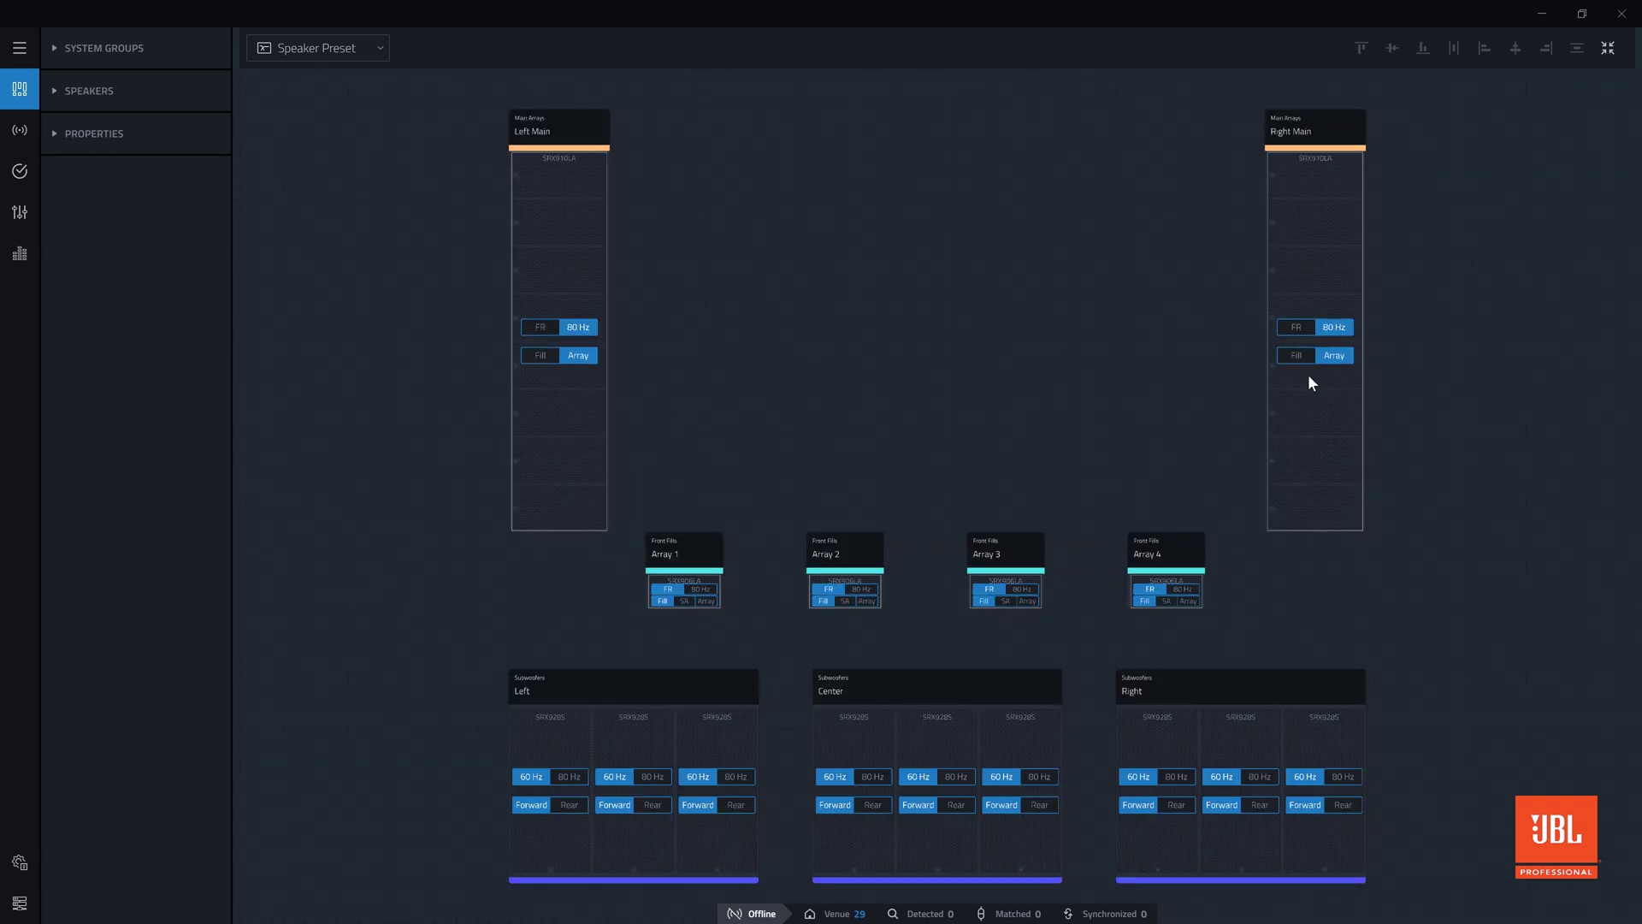
left_click(1329, 134)
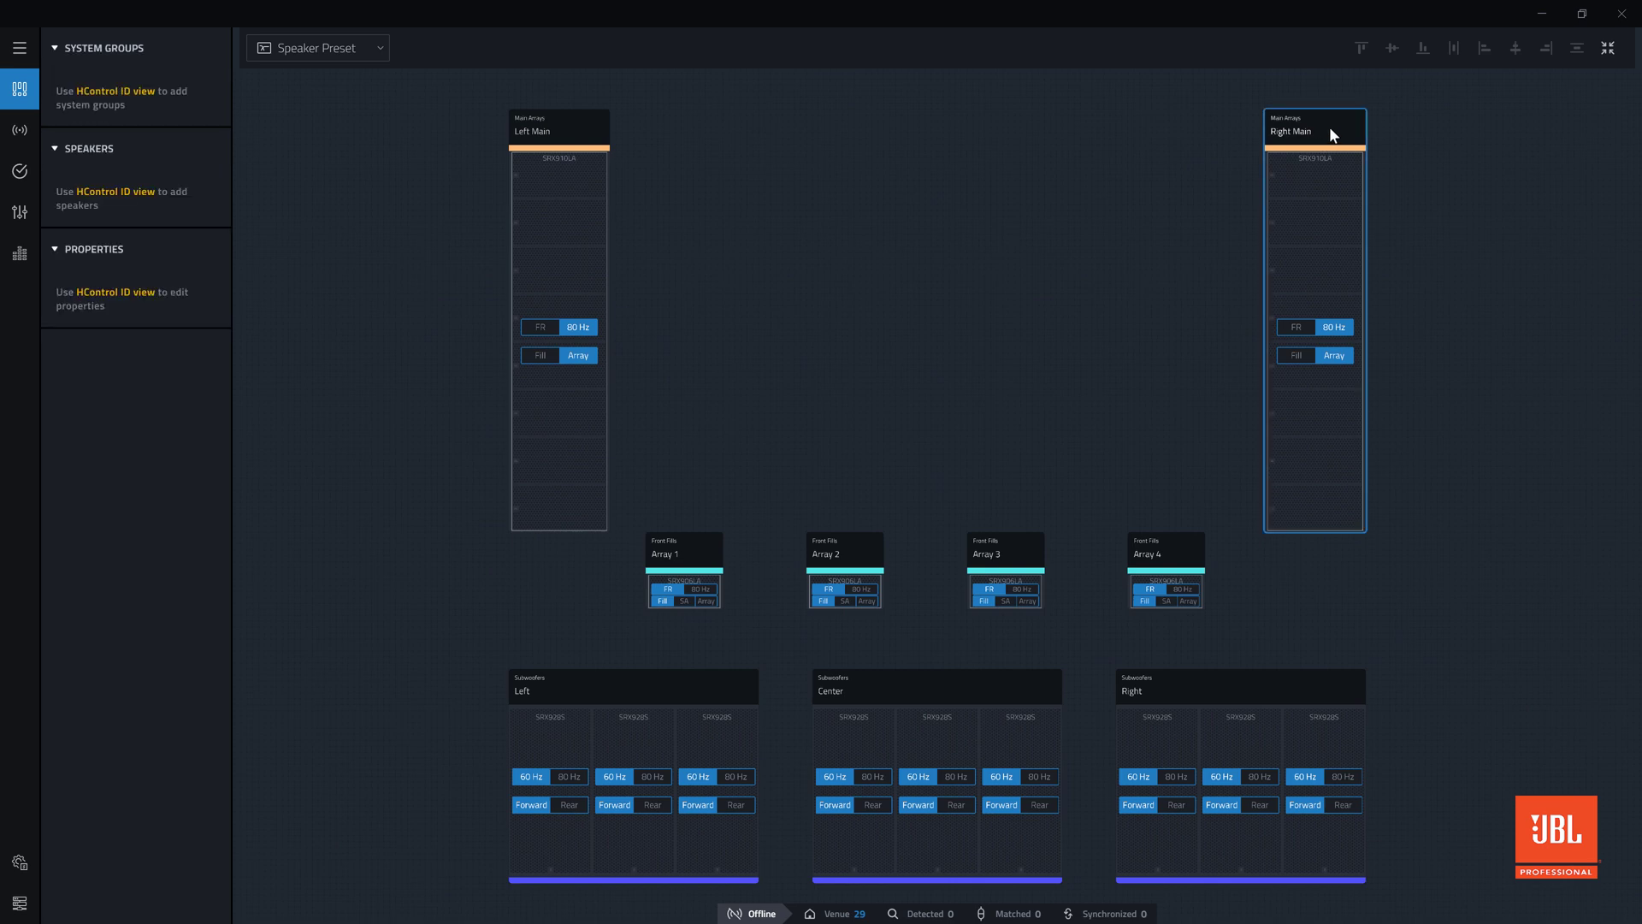
double_click(1329, 127)
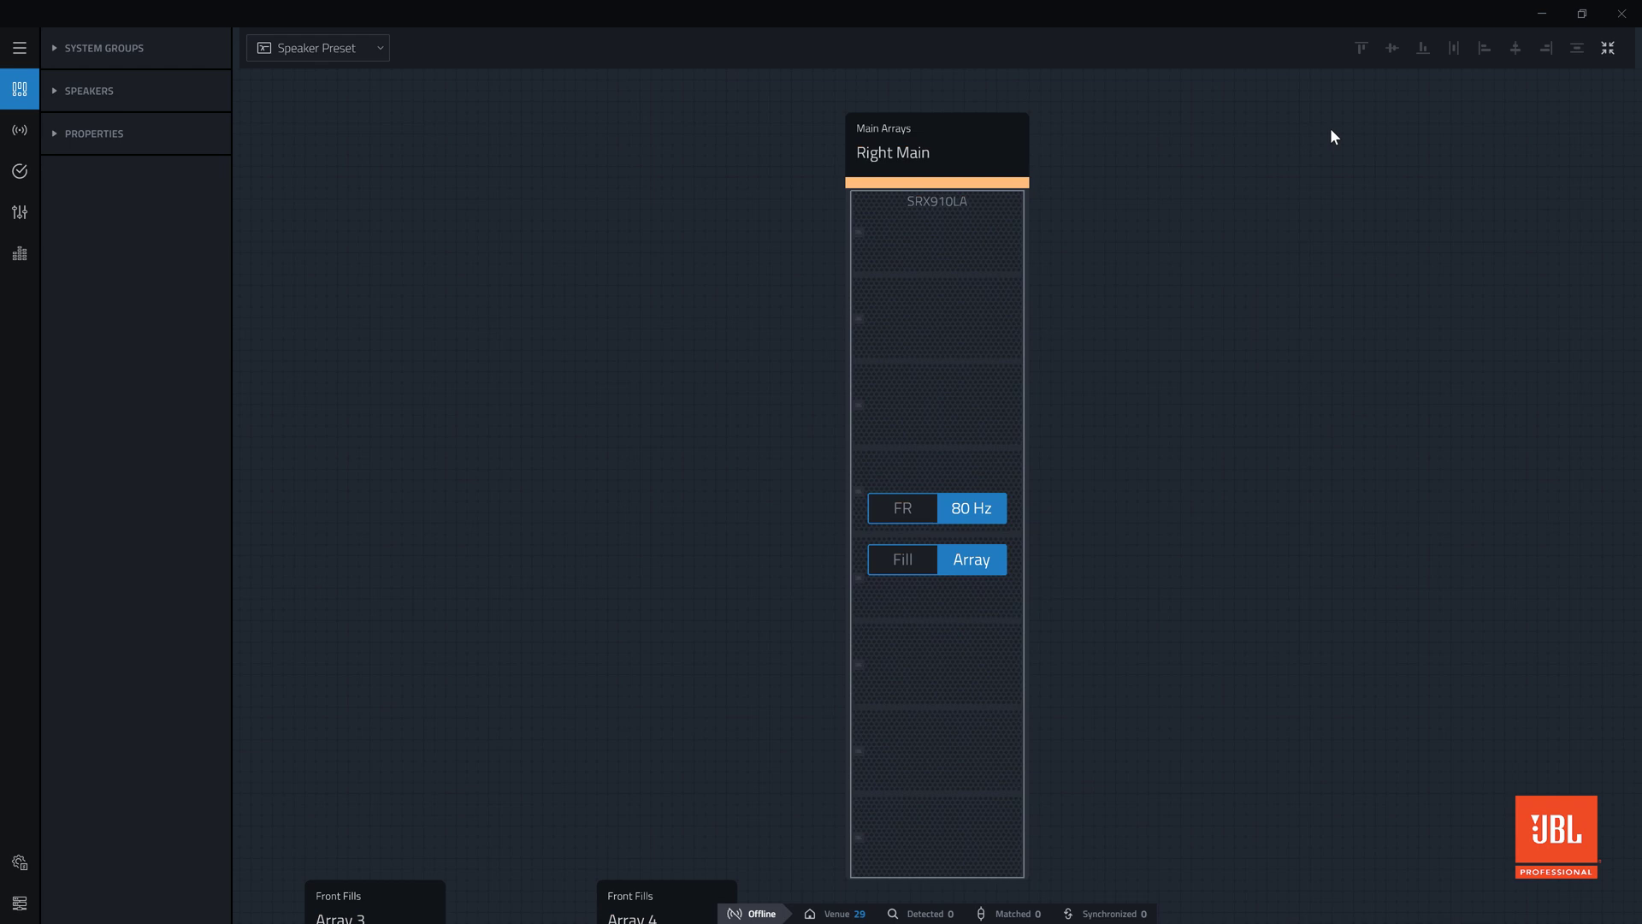
key("ctrl+0")
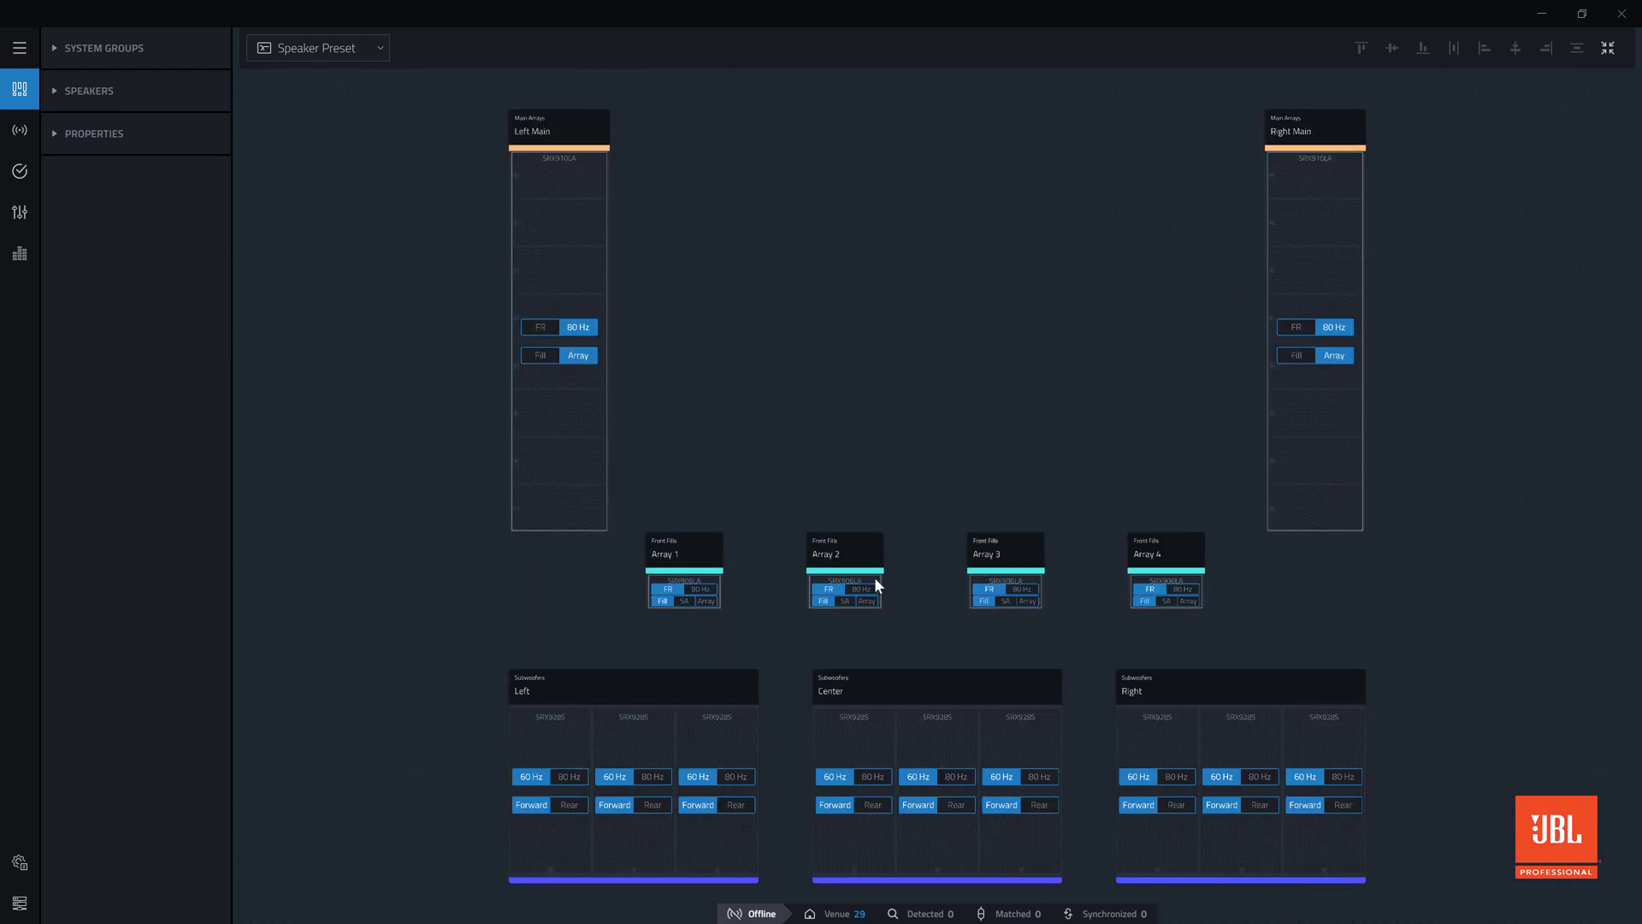
- Select all four Front Fills arrays and switch them together from FR to the 80 Hz highpass
left_click_drag(618, 514, 1236, 620)
double_click(1151, 616)
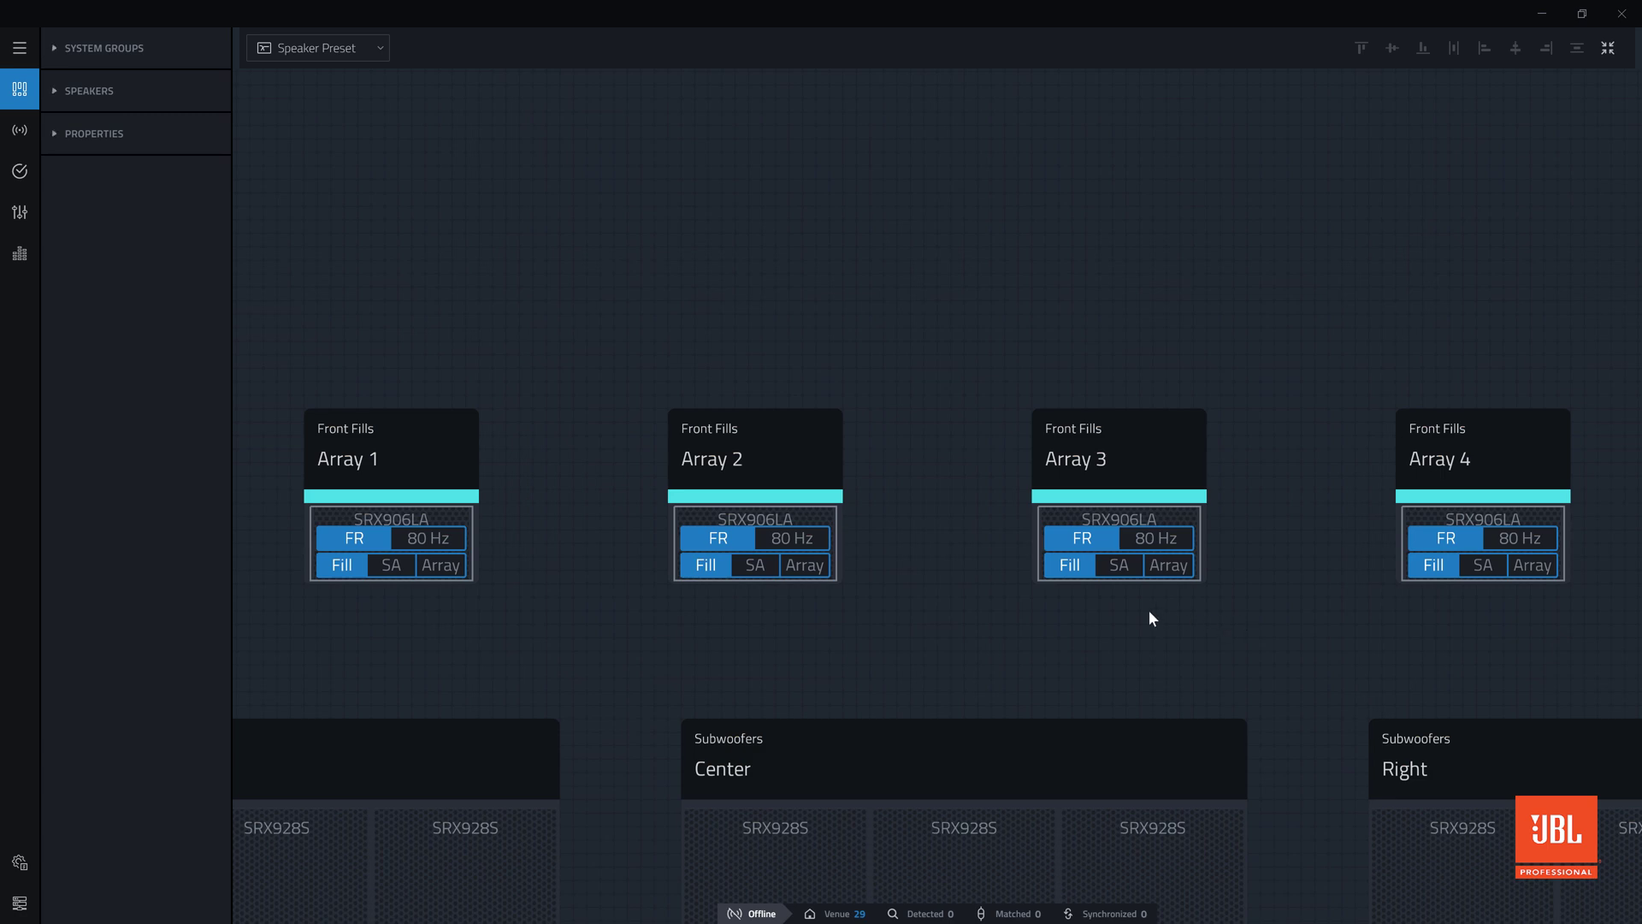
left_click(433, 539)
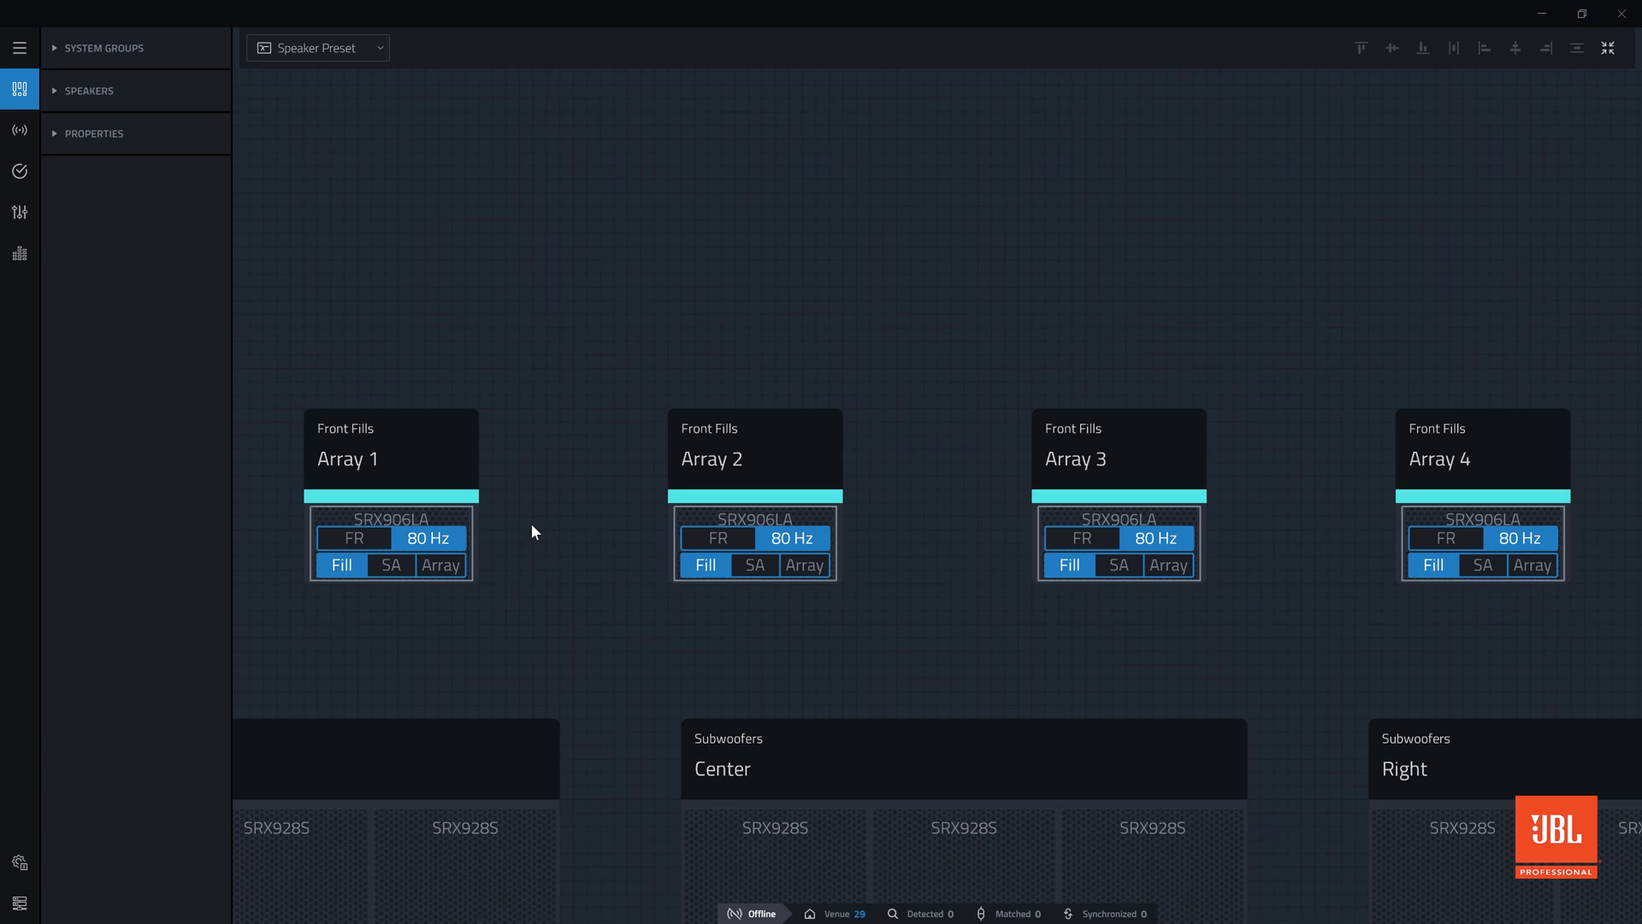
scroll(530, 523, "down", 3)
- Set the Left subwoofer group to 80 Hz and turn its middle SRX928S to face Rear
left_click(602, 700)
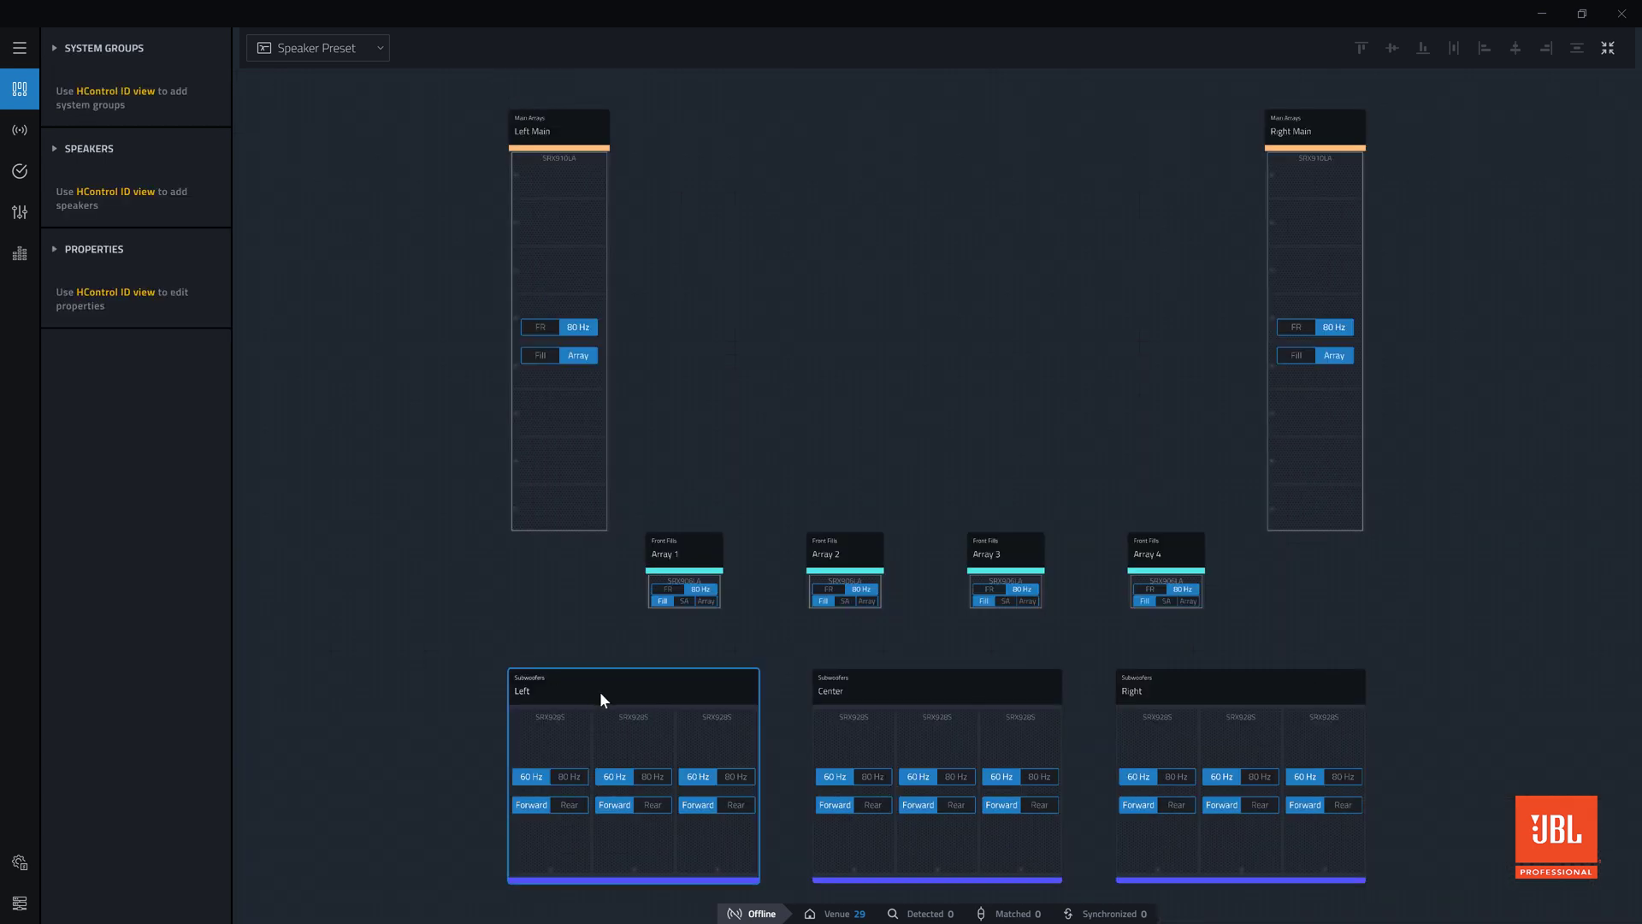
double_click(599, 691)
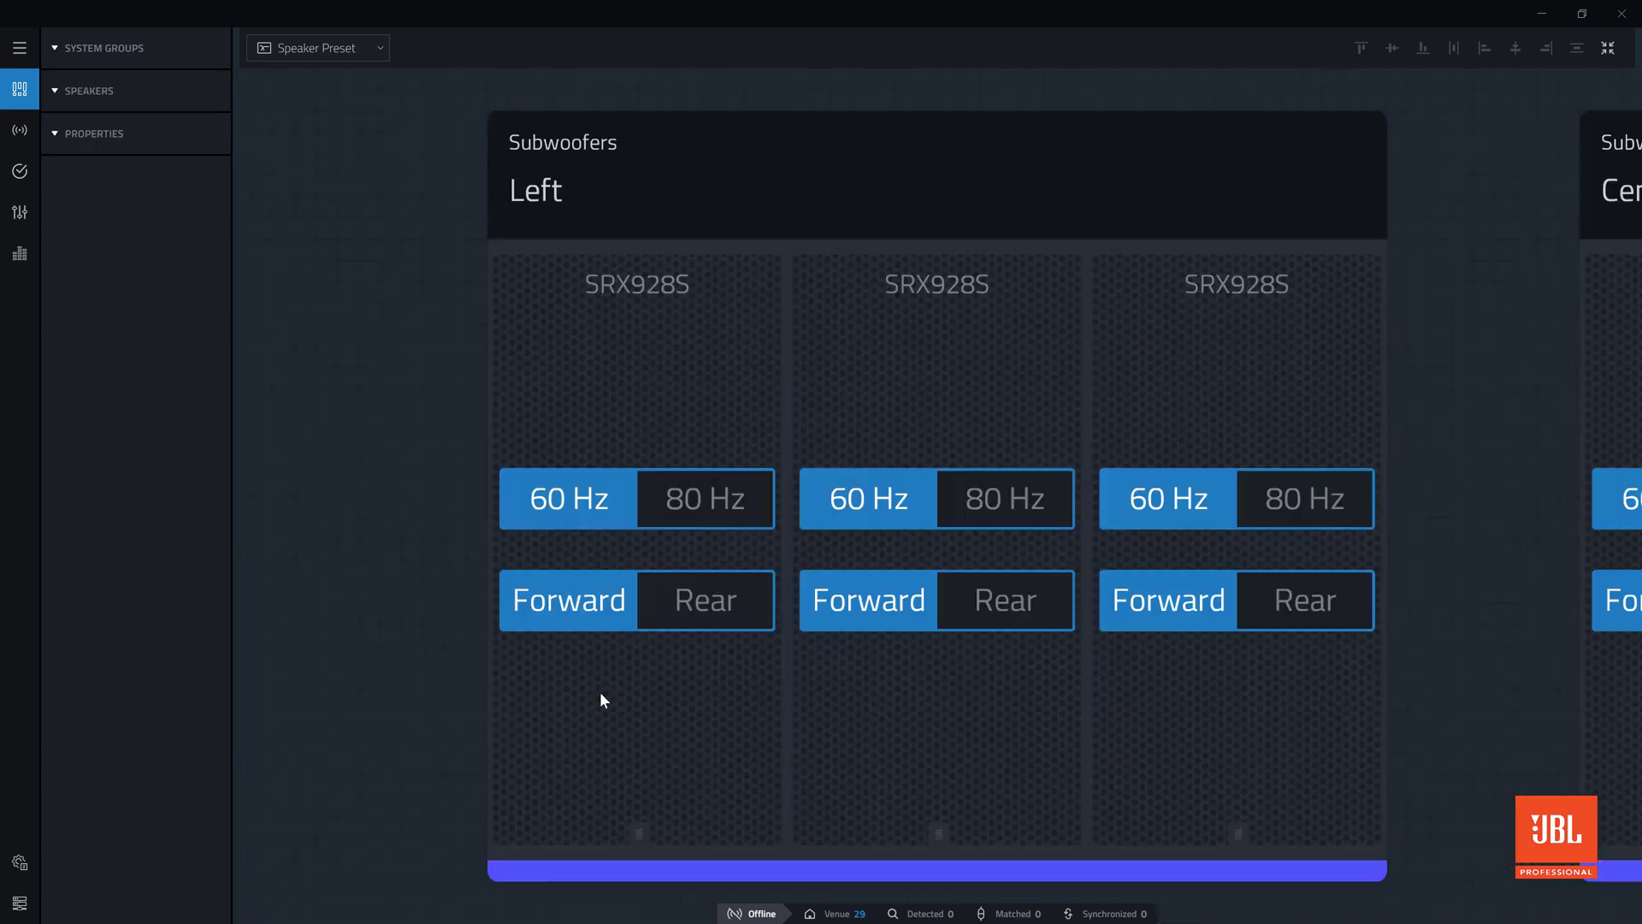
left_click(689, 520)
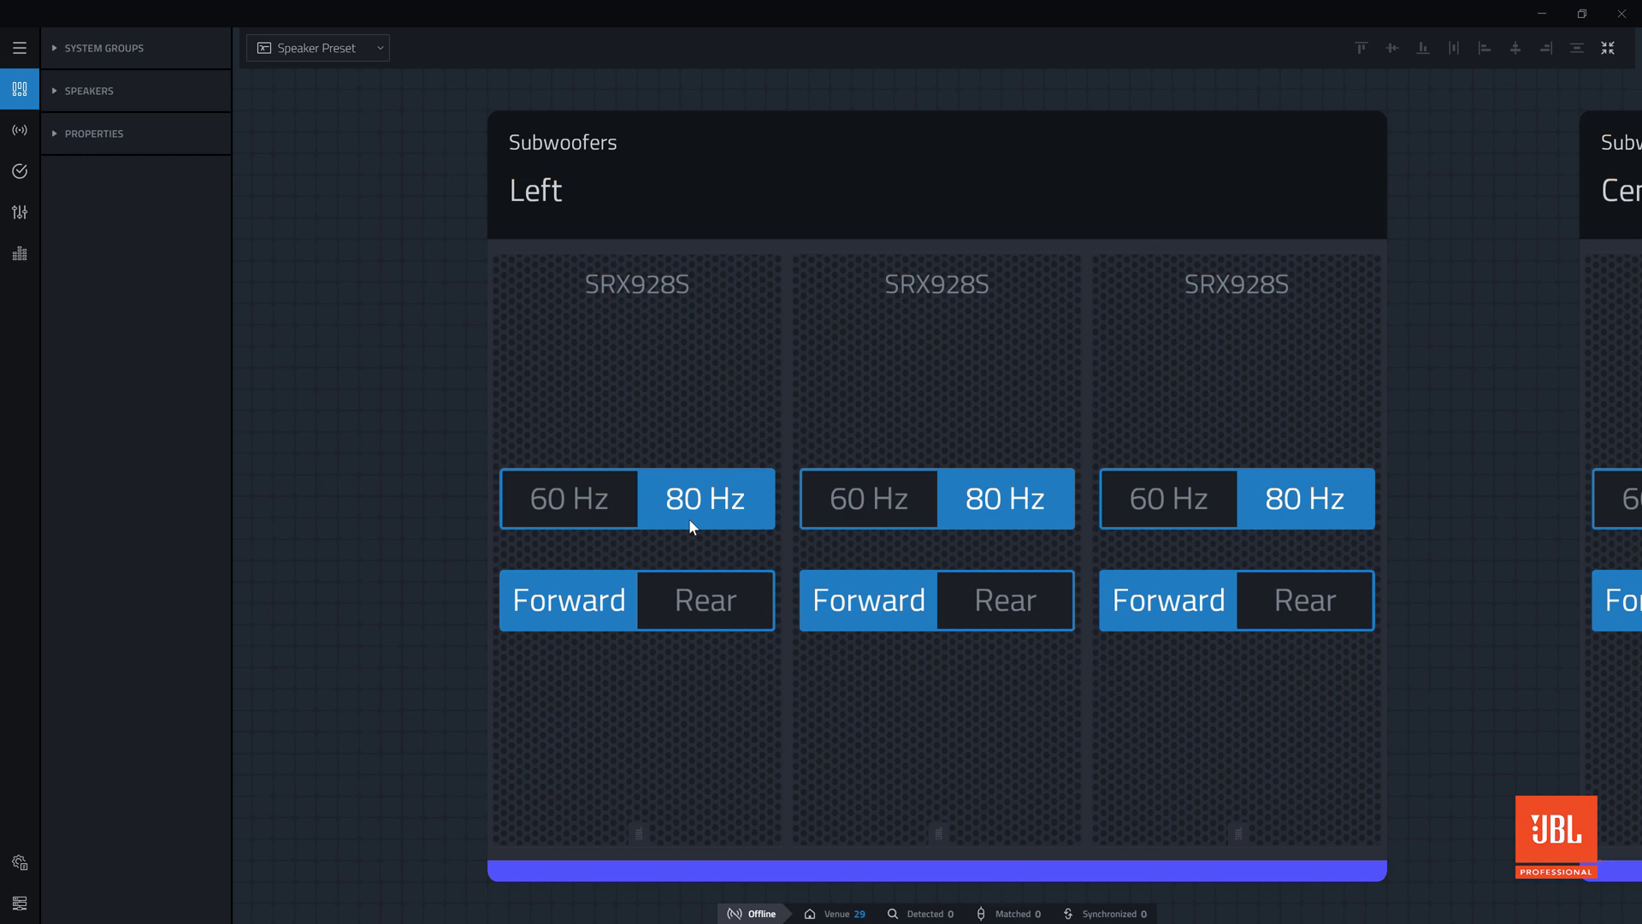
left_click(998, 603)
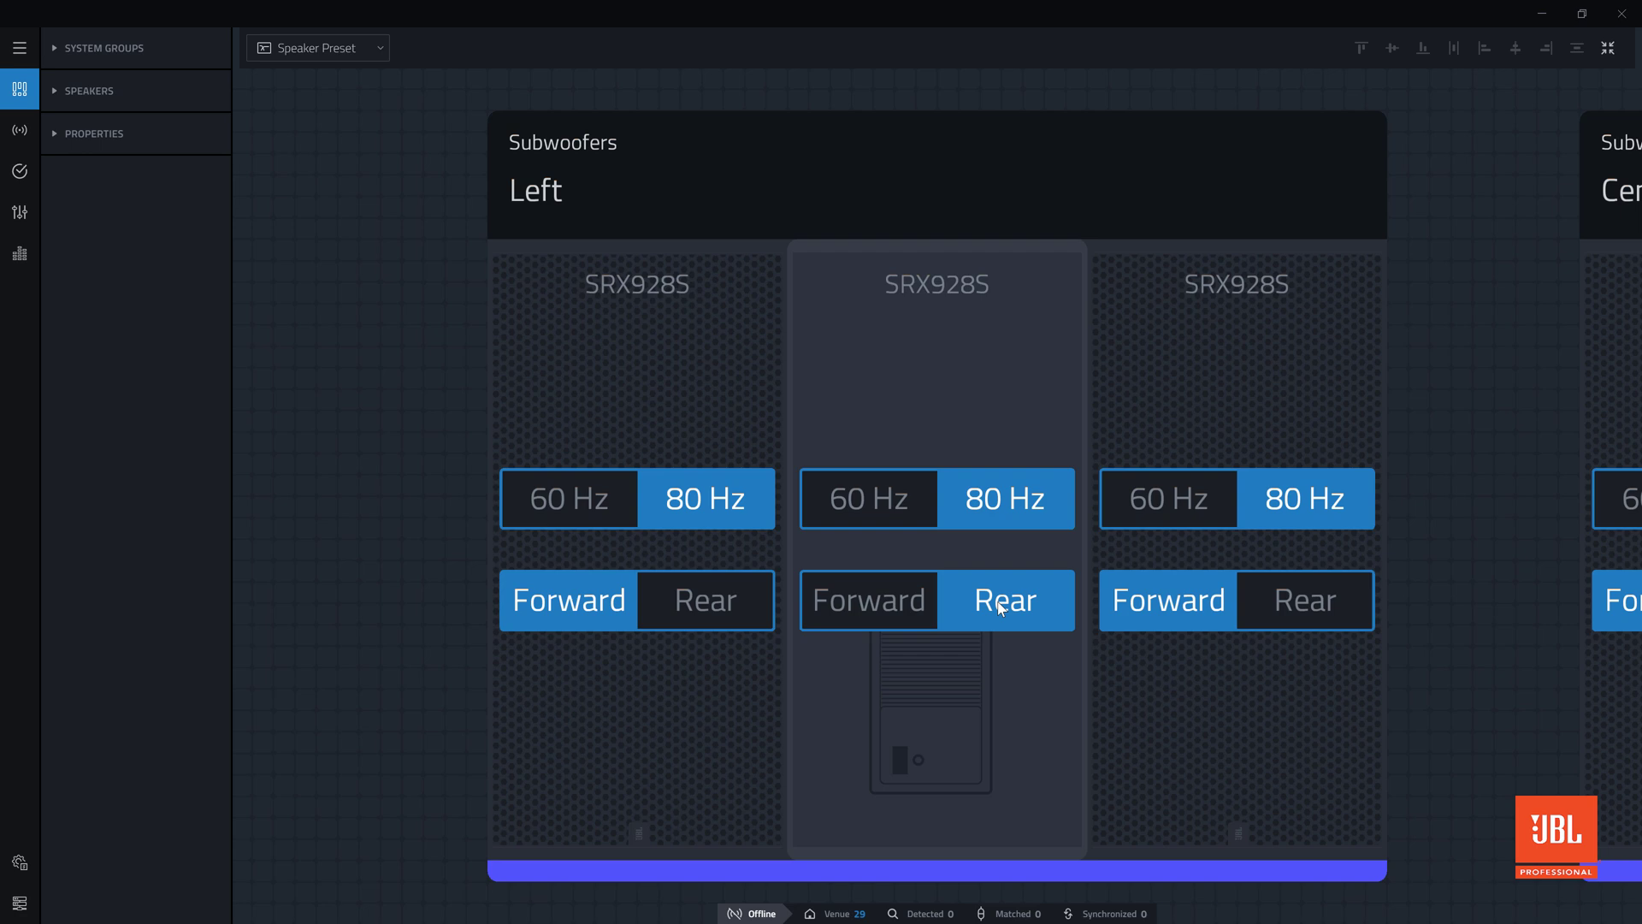
scroll(998, 604, "down", 5)
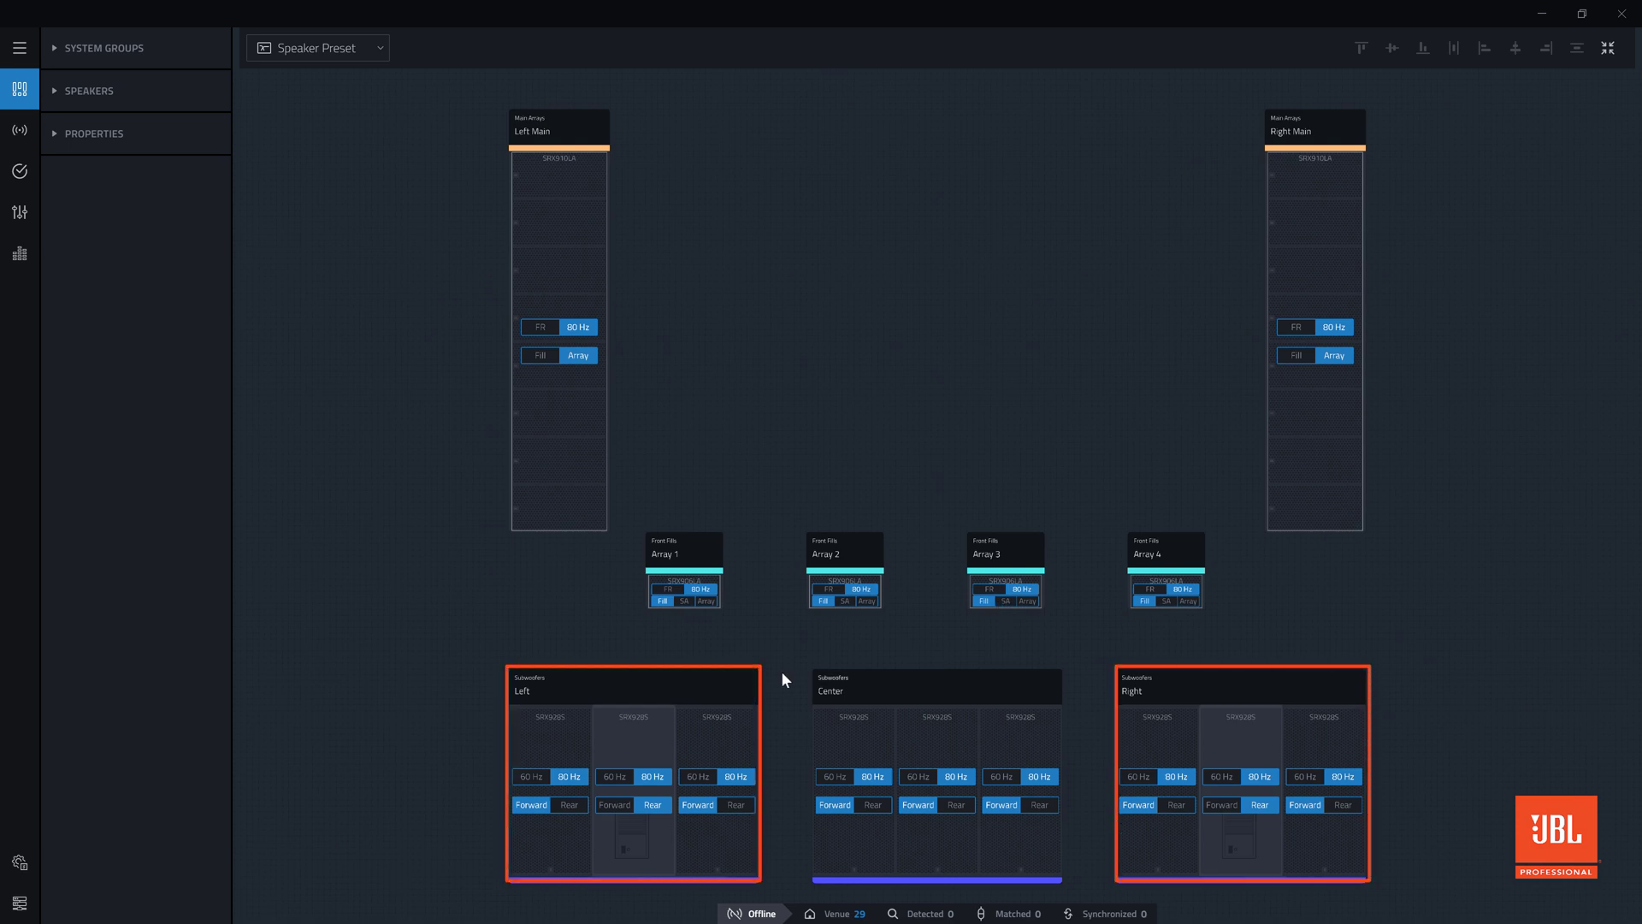
- Set the Center group's middle SRX928S subwoofer to Rear, then deselect the group
left_click(918, 682)
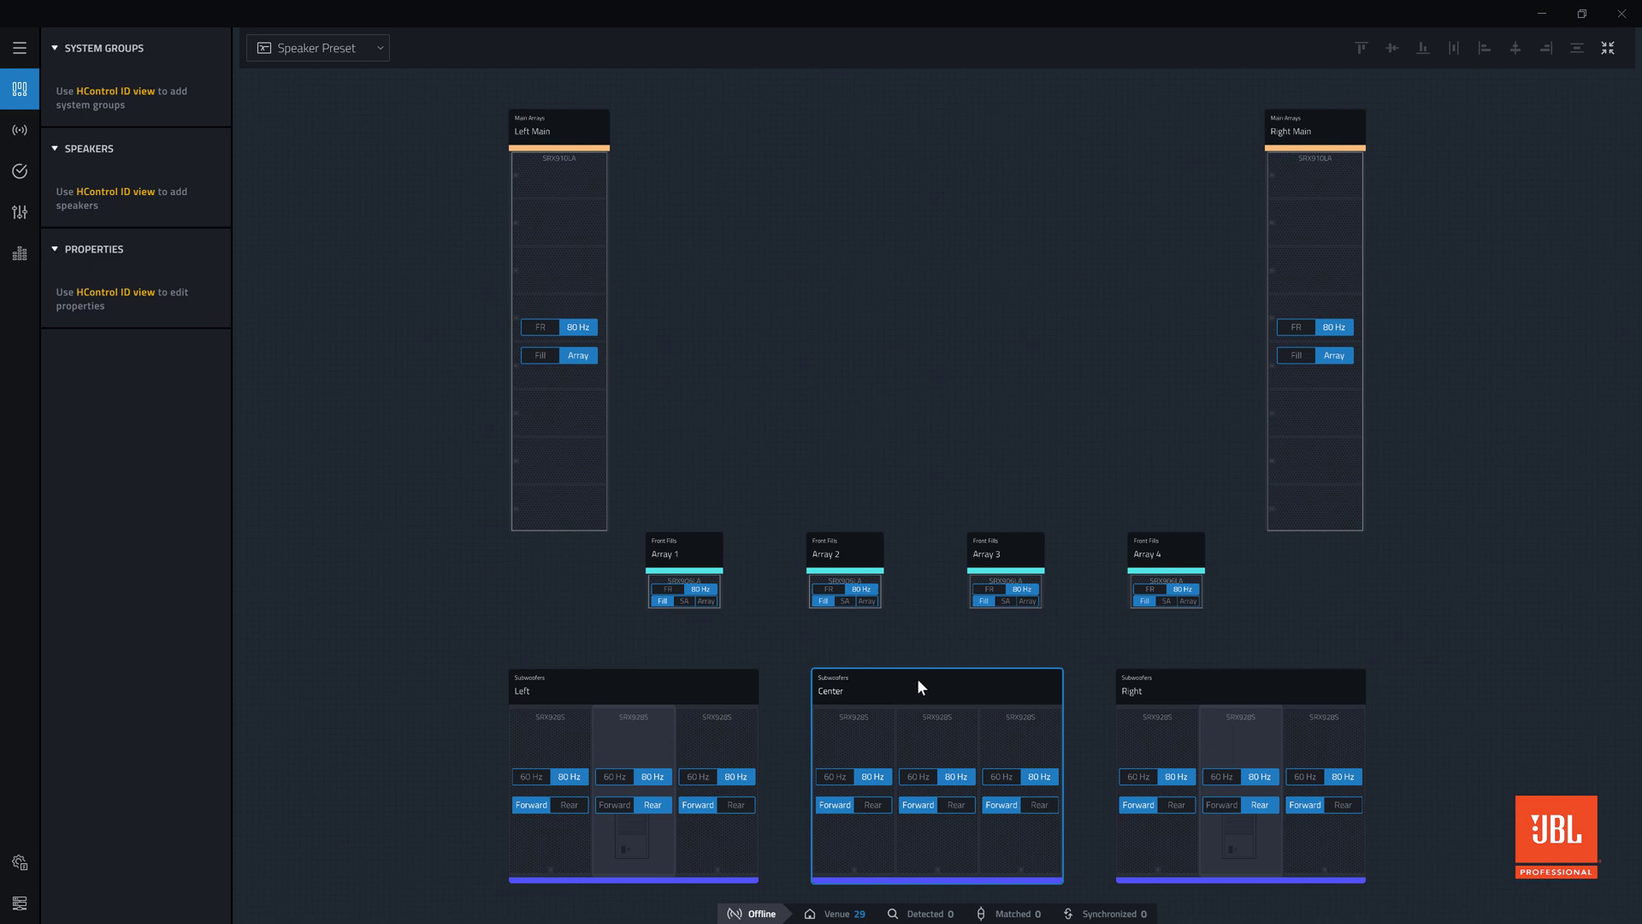
left_click(954, 805)
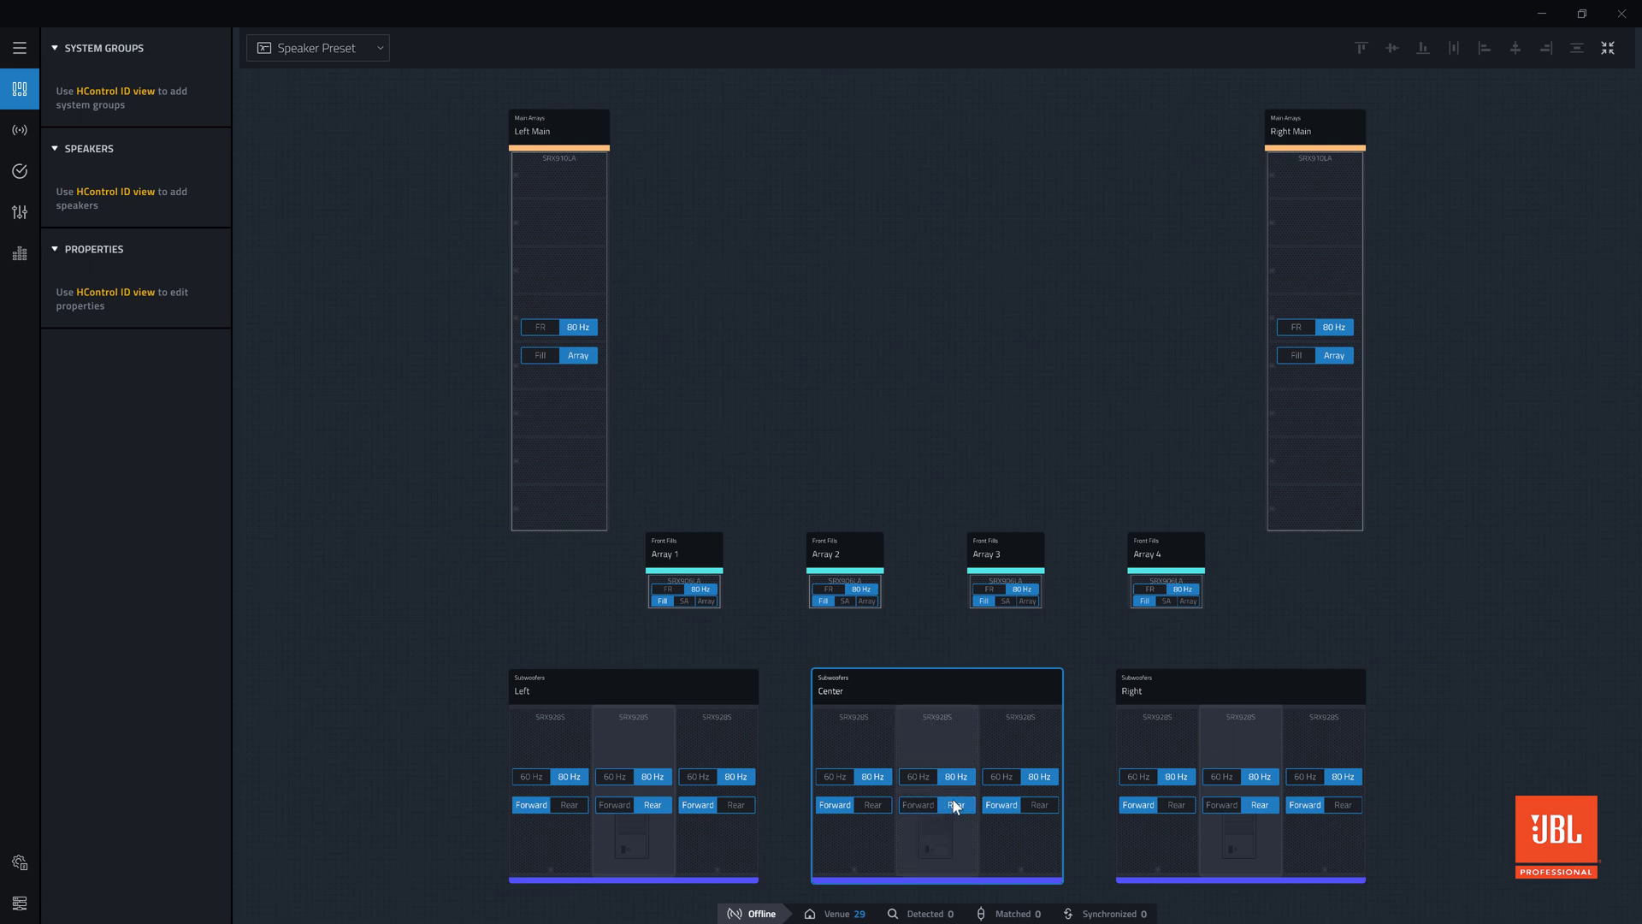
left_click(777, 649)
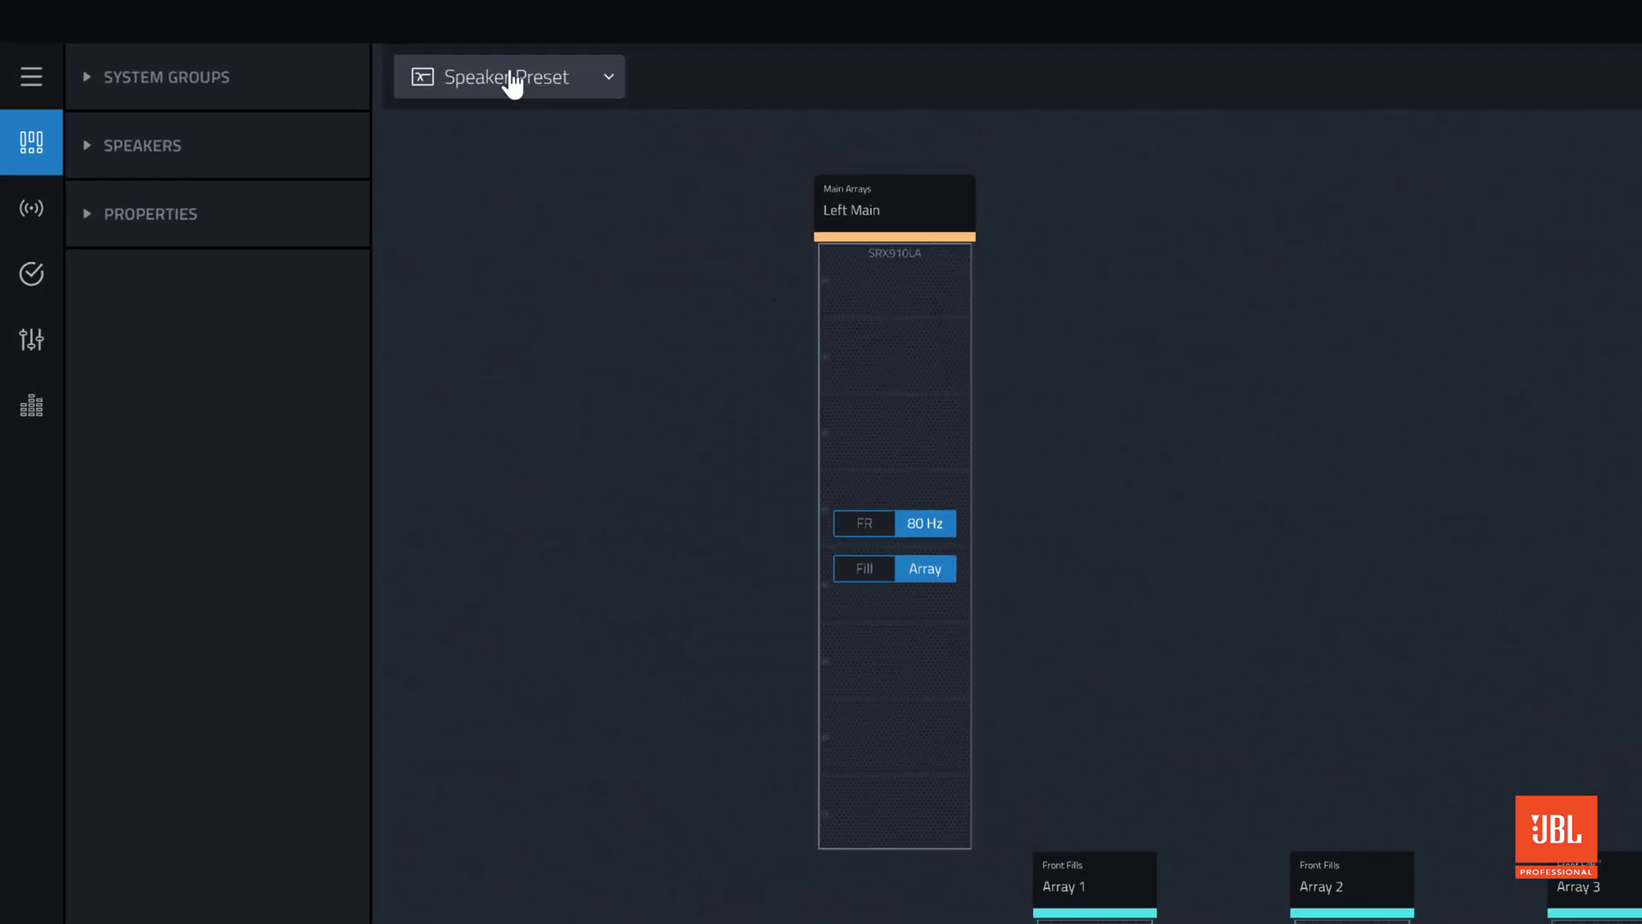
- Switch the canvas from Speaker Preset to the Mute Matrix view
left_click(512, 77)
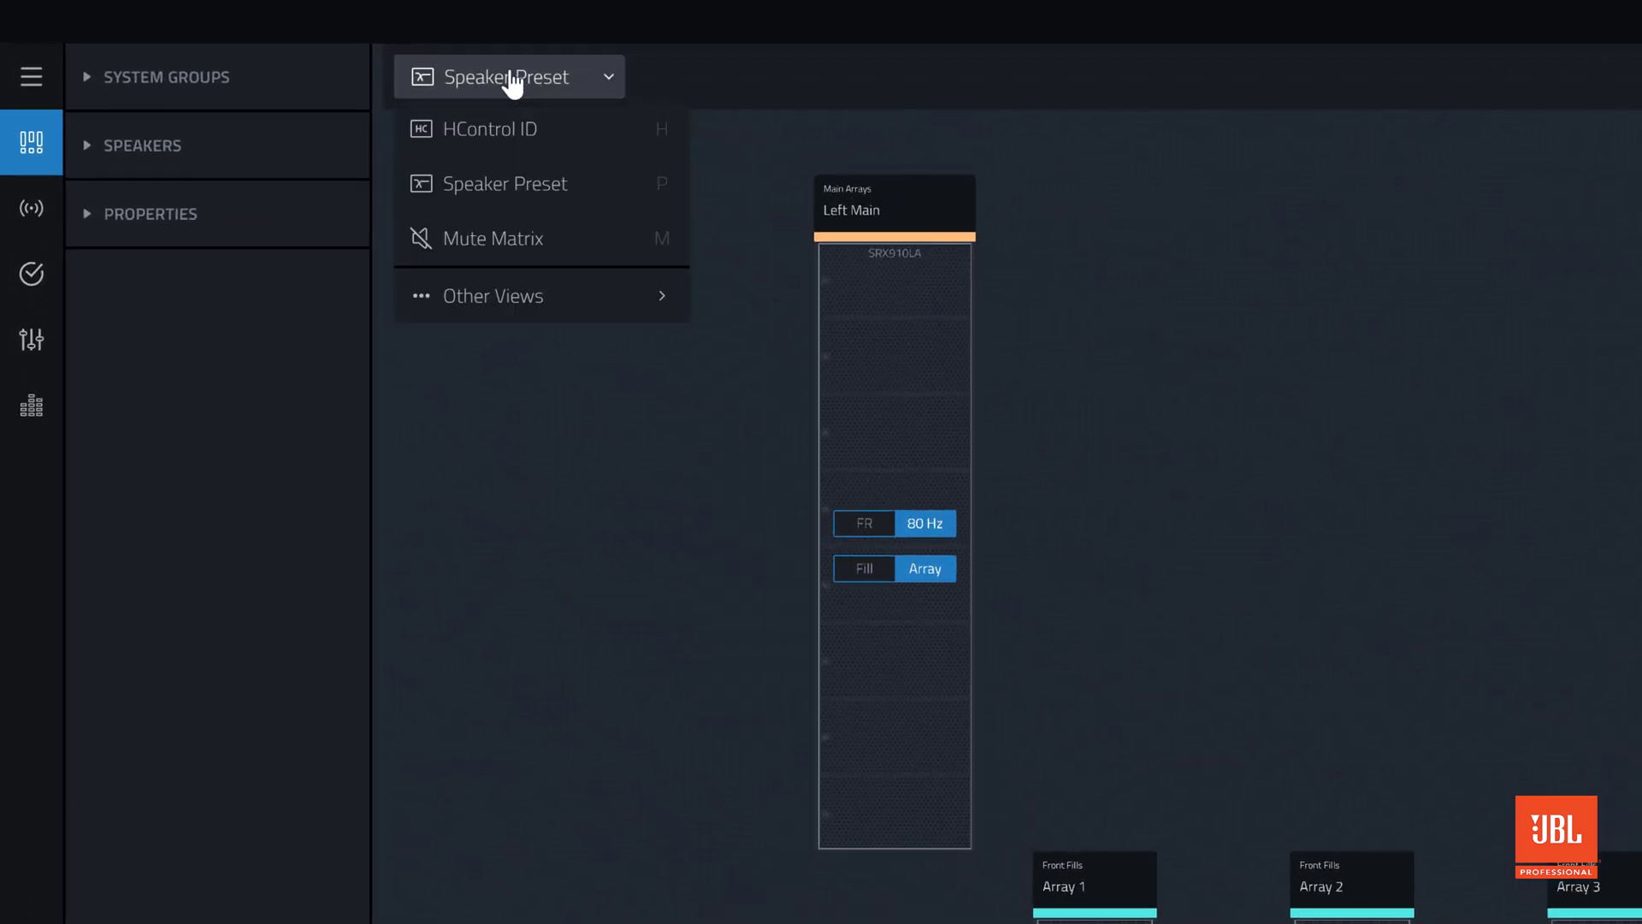
left_click(519, 242)
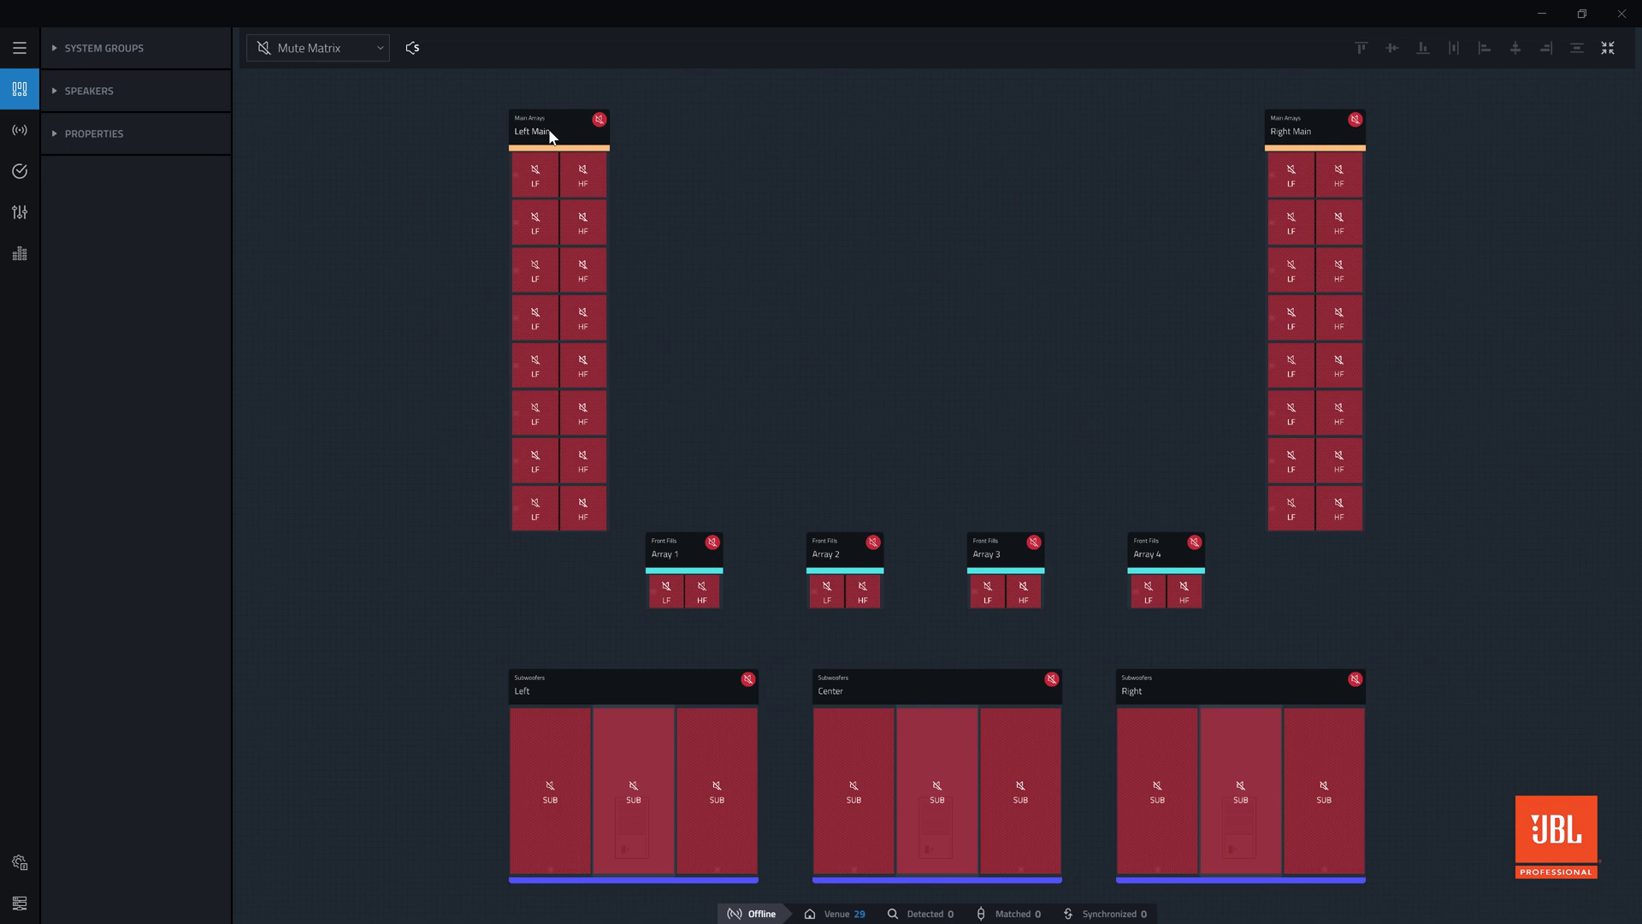
left_click(570, 137)
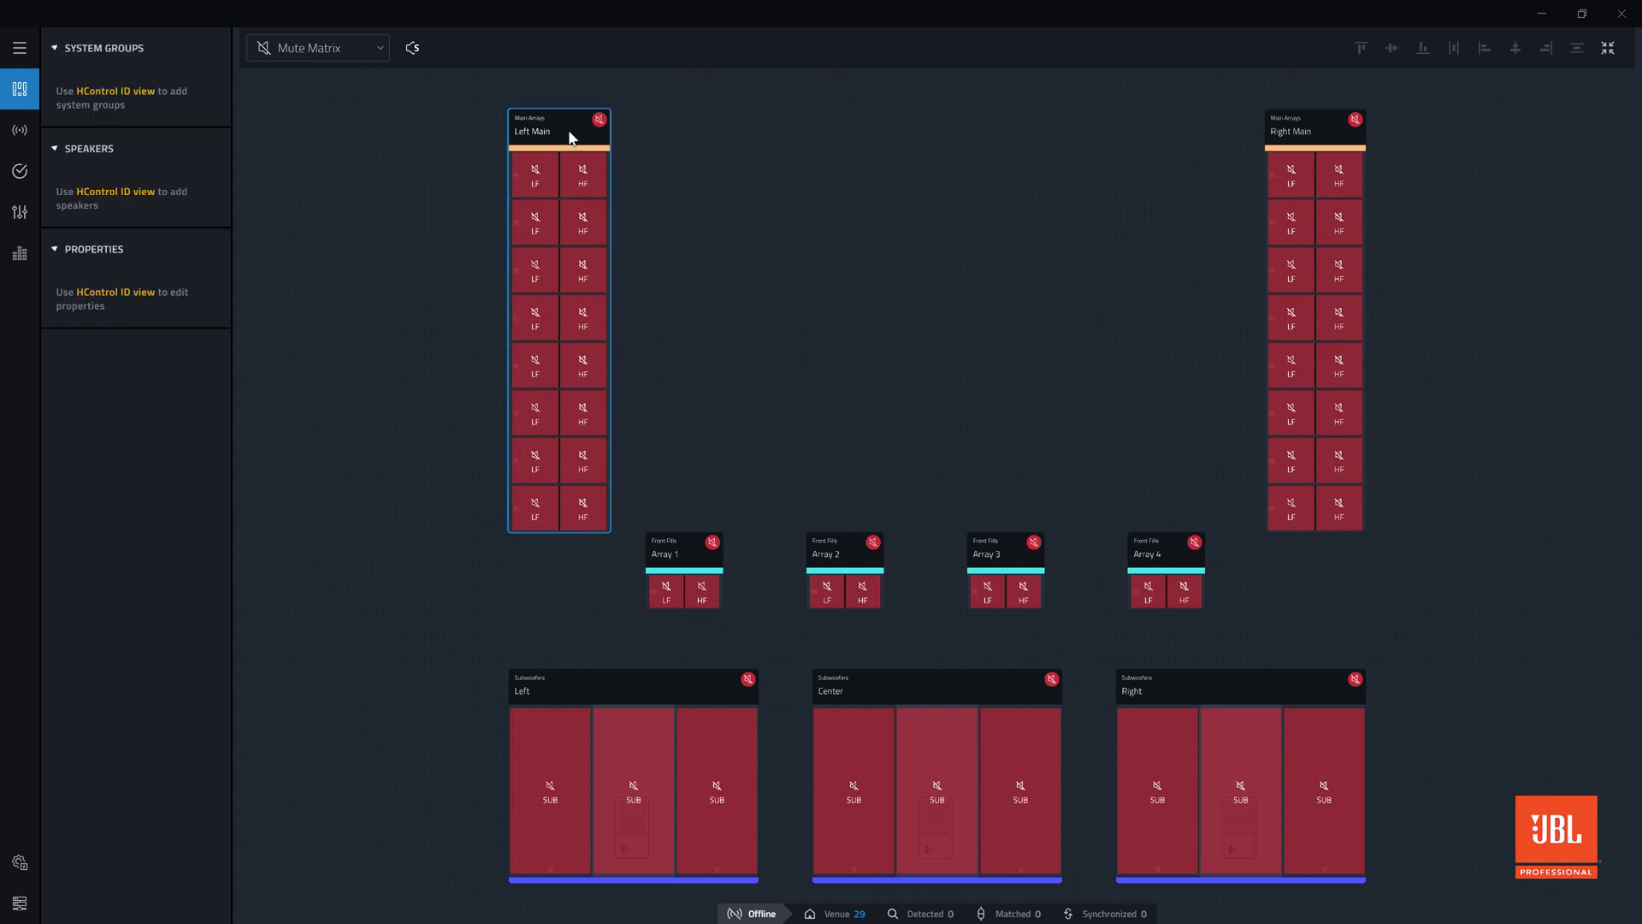
double_click(570, 136)
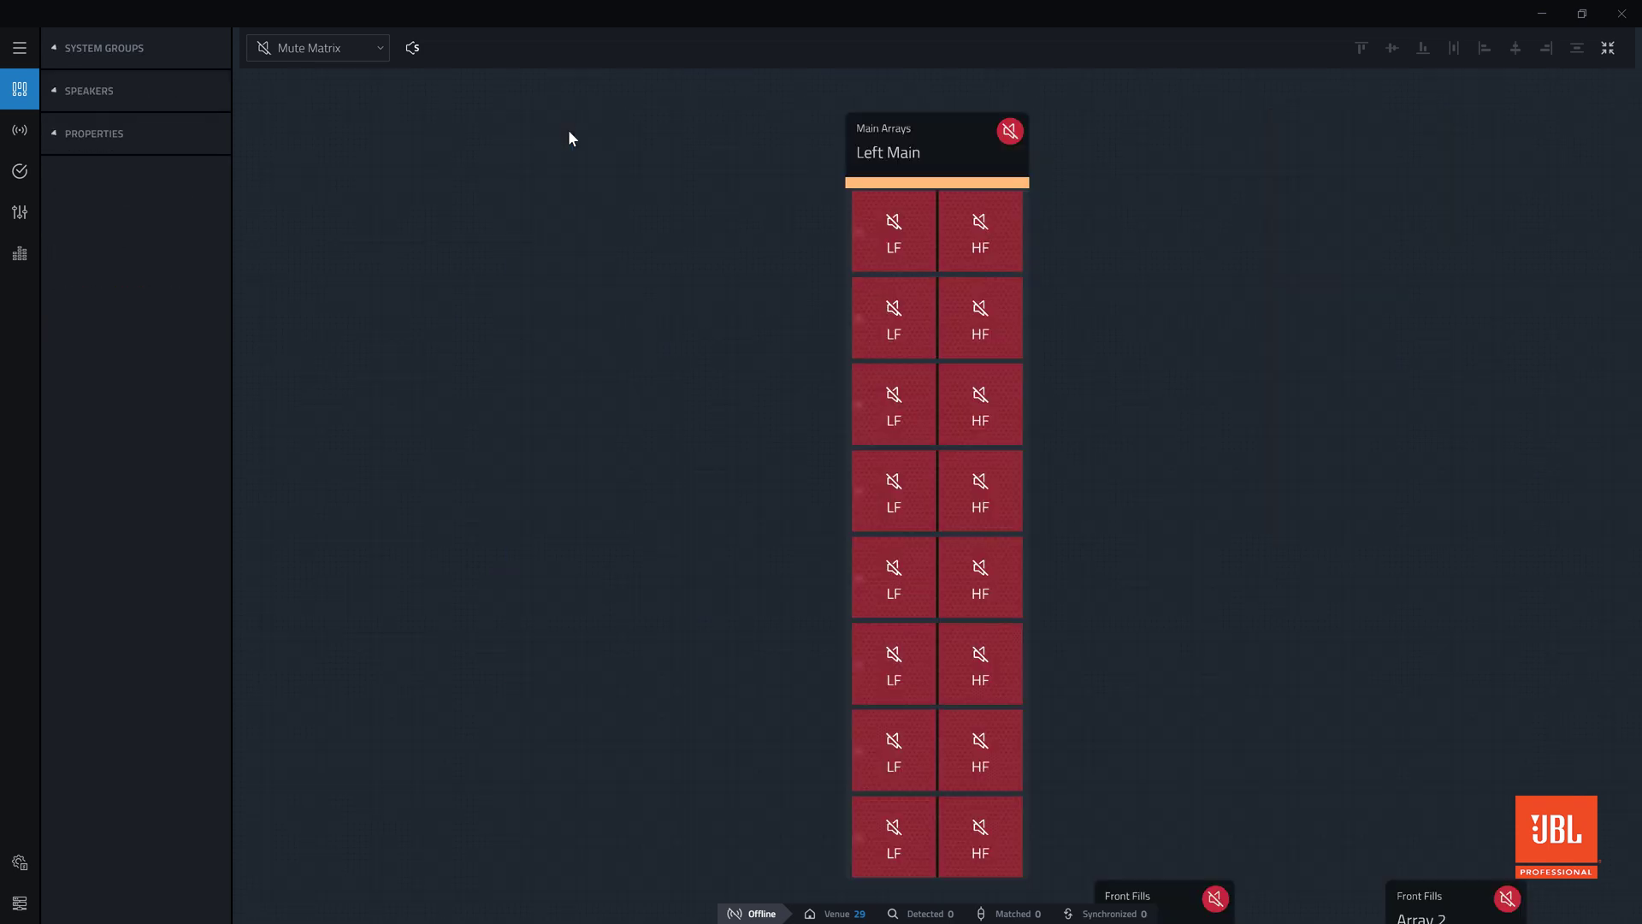
left_click(1010, 131)
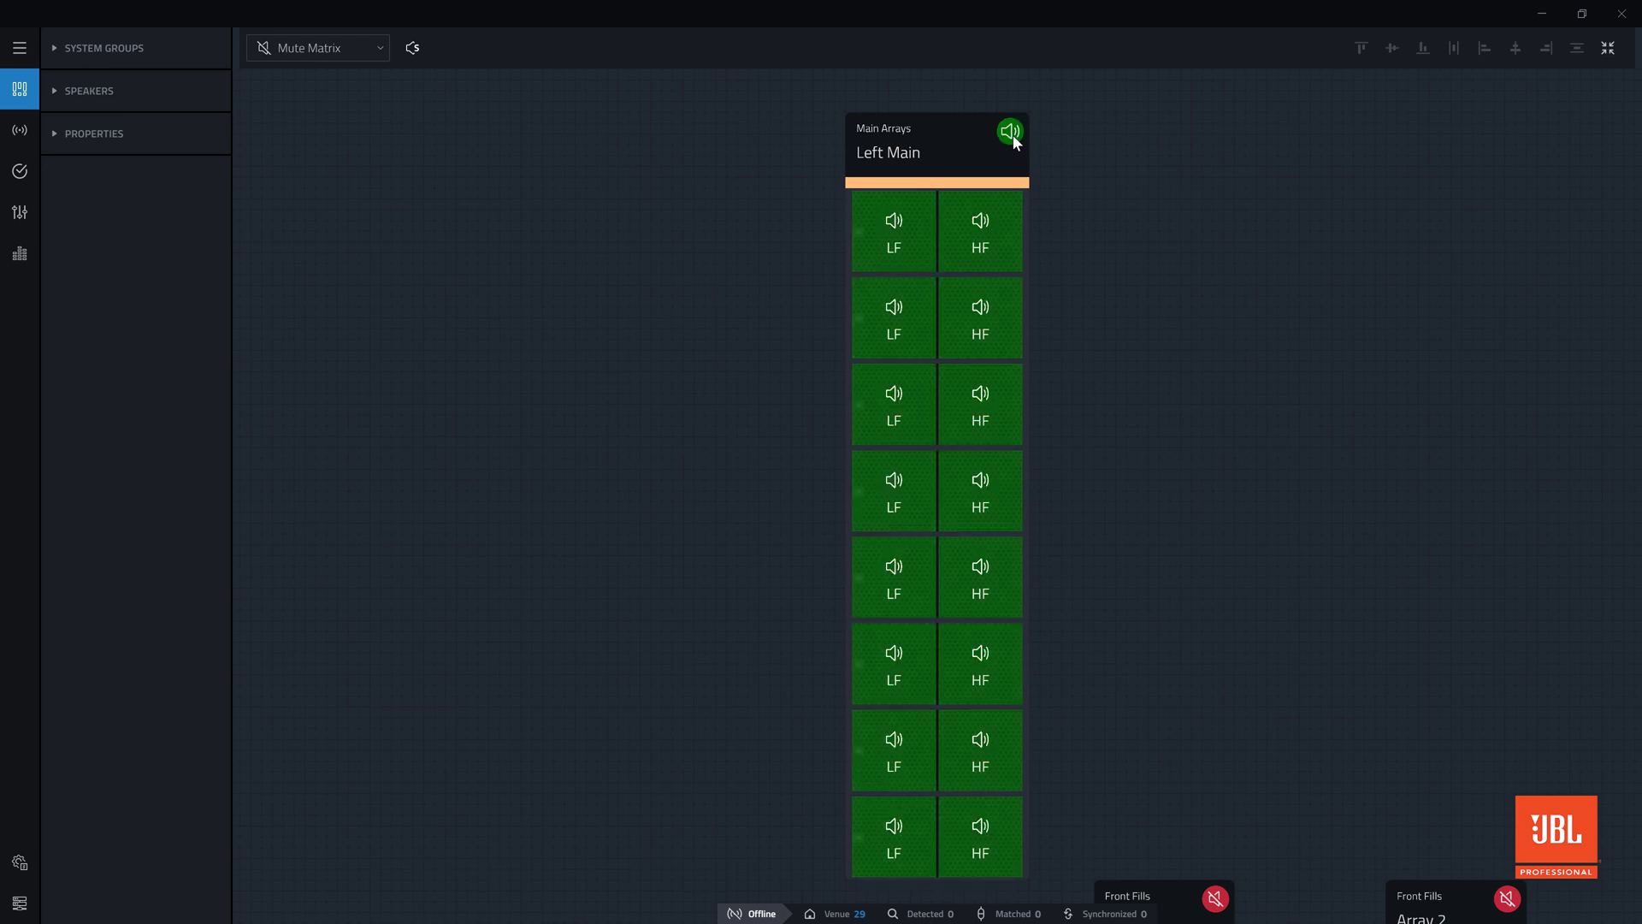
left_click(1012, 138)
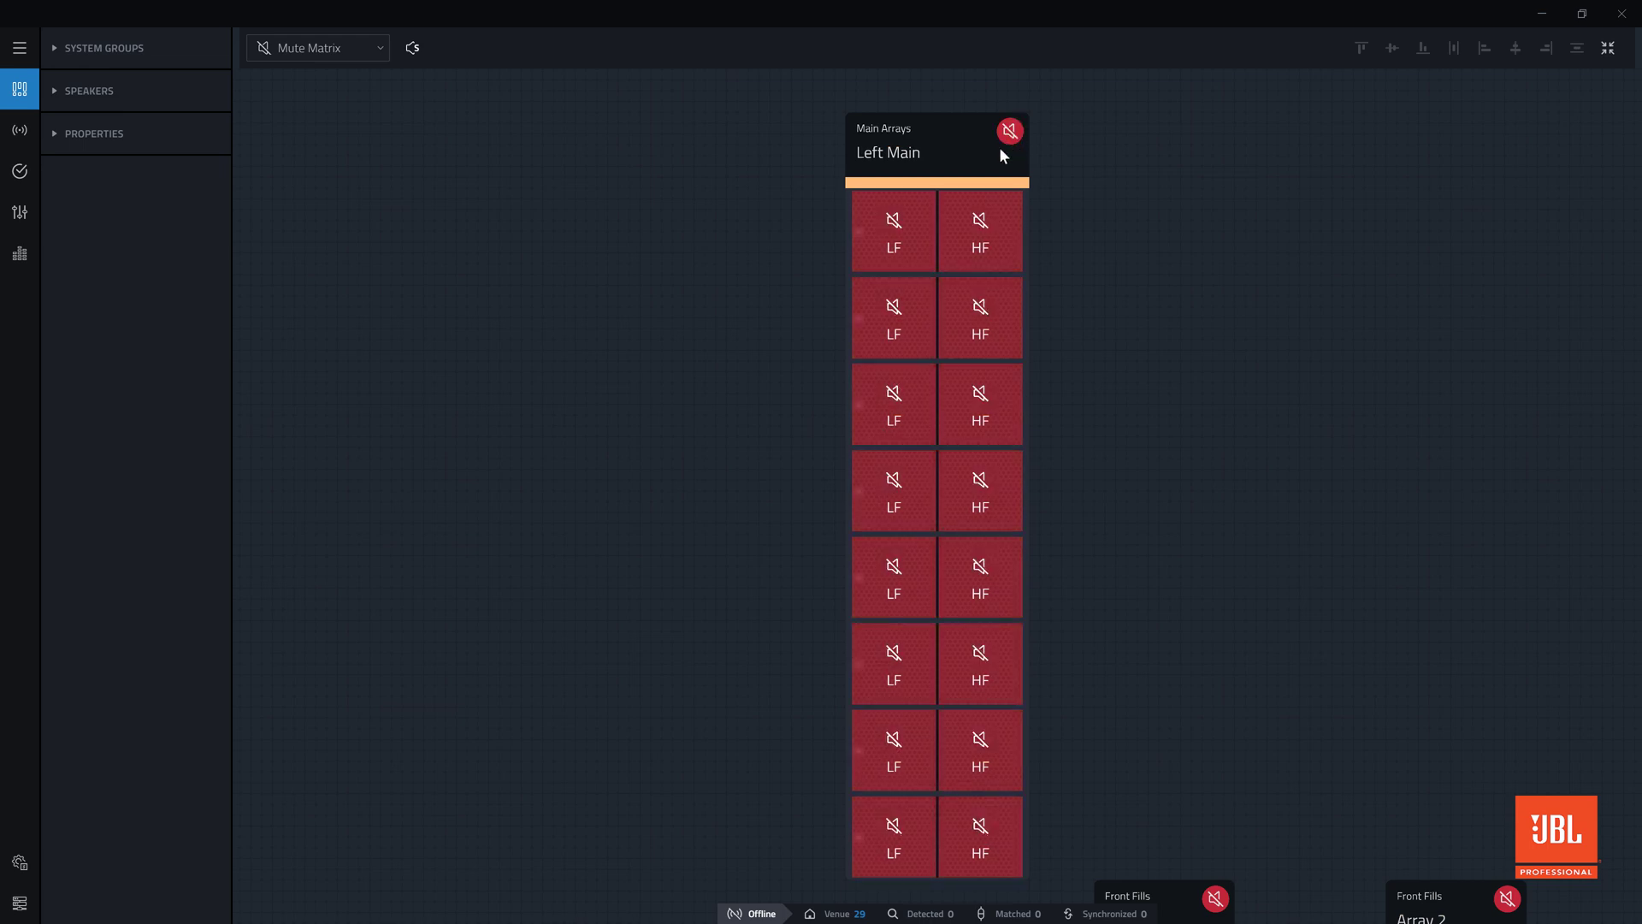
left_click(908, 238)
left_click(994, 250)
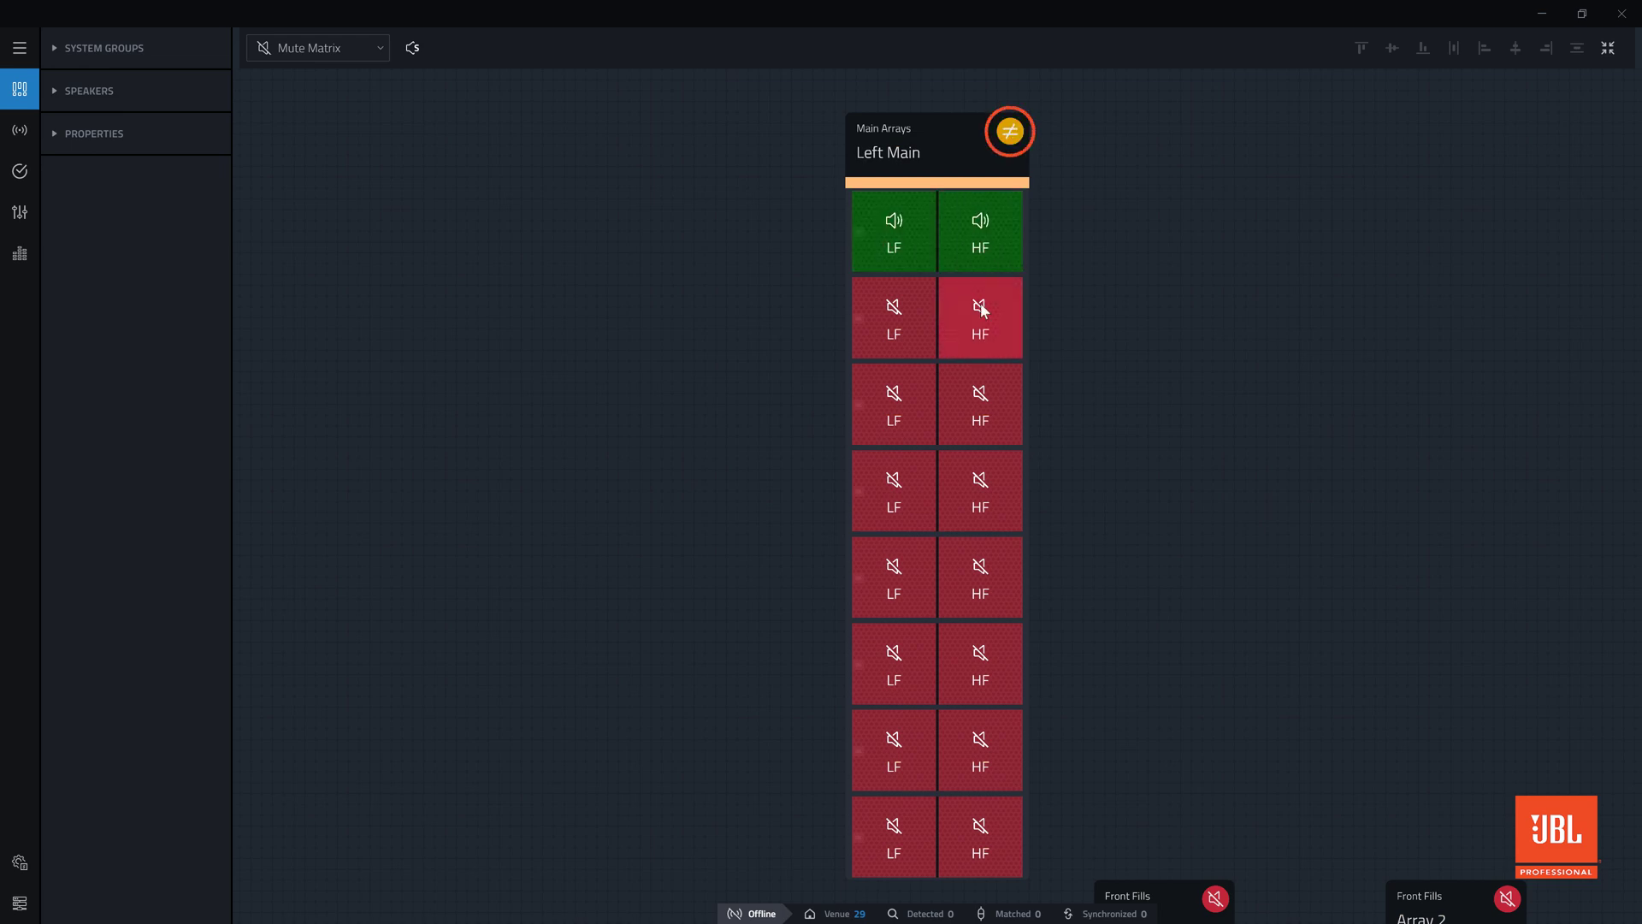
left_click(975, 312)
left_click(931, 325)
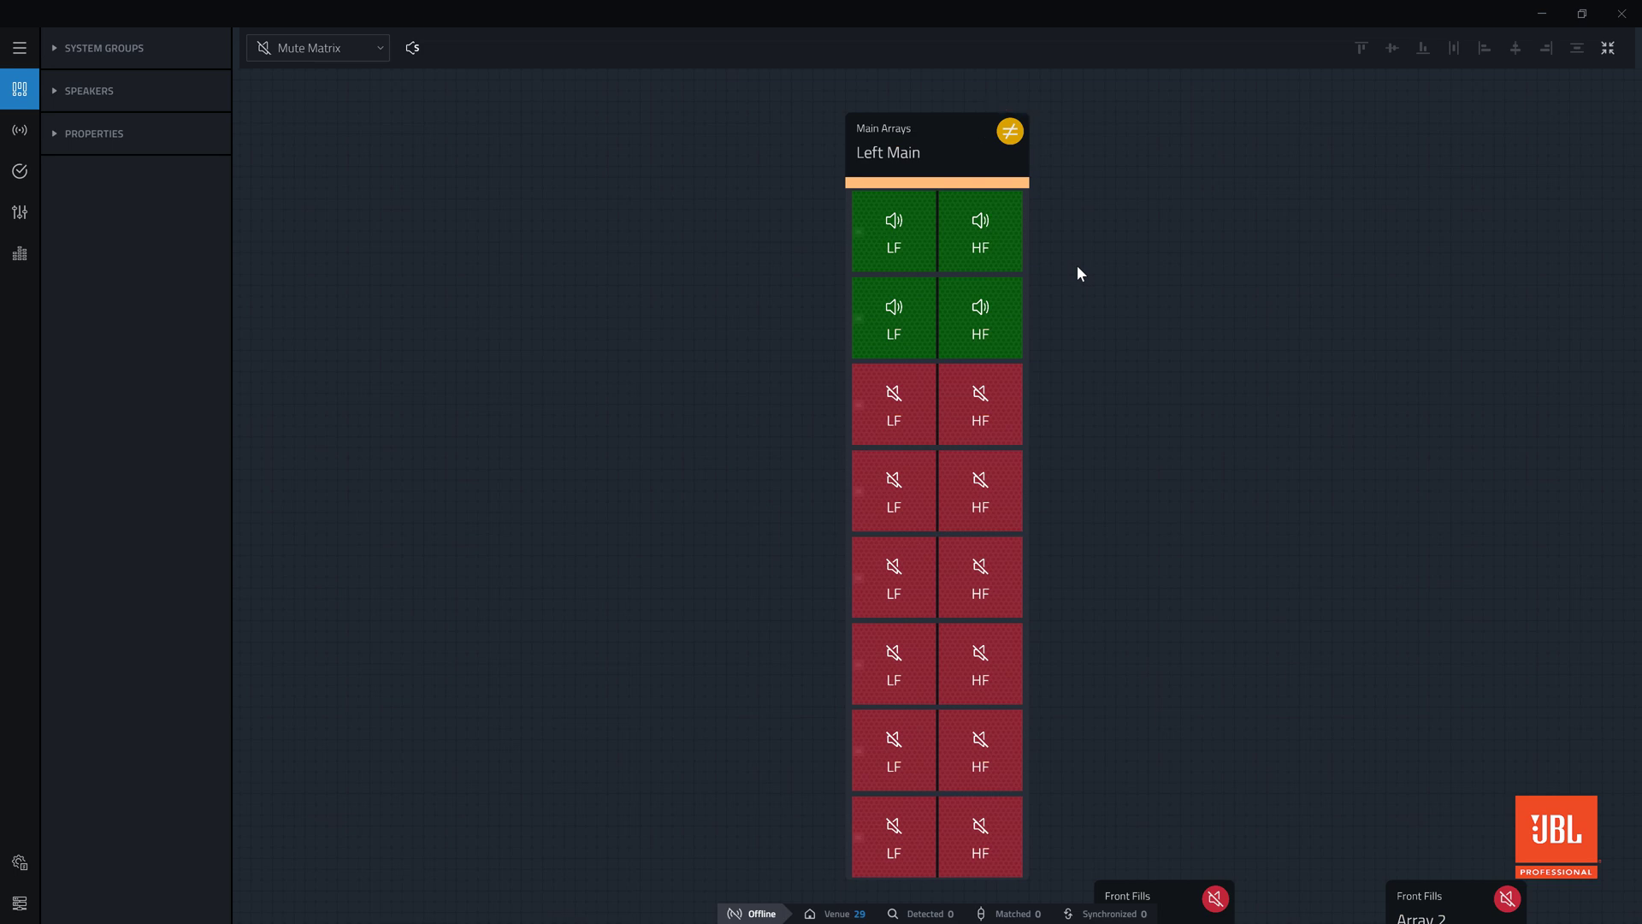
left_click(1011, 132)
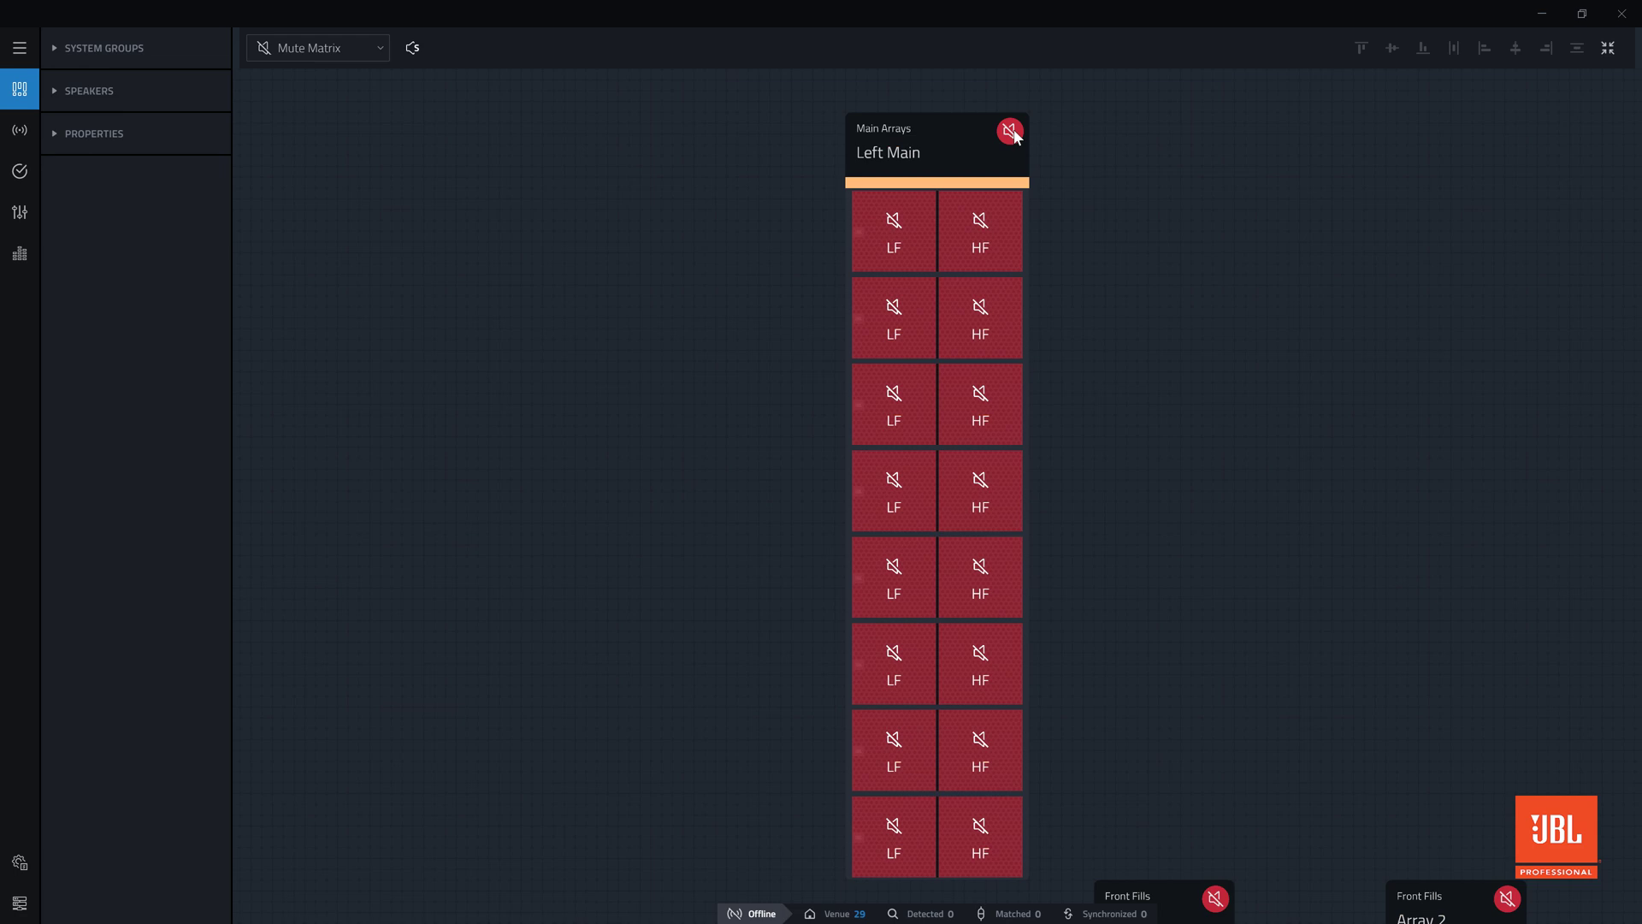
scroll(1014, 134, "down", 3)
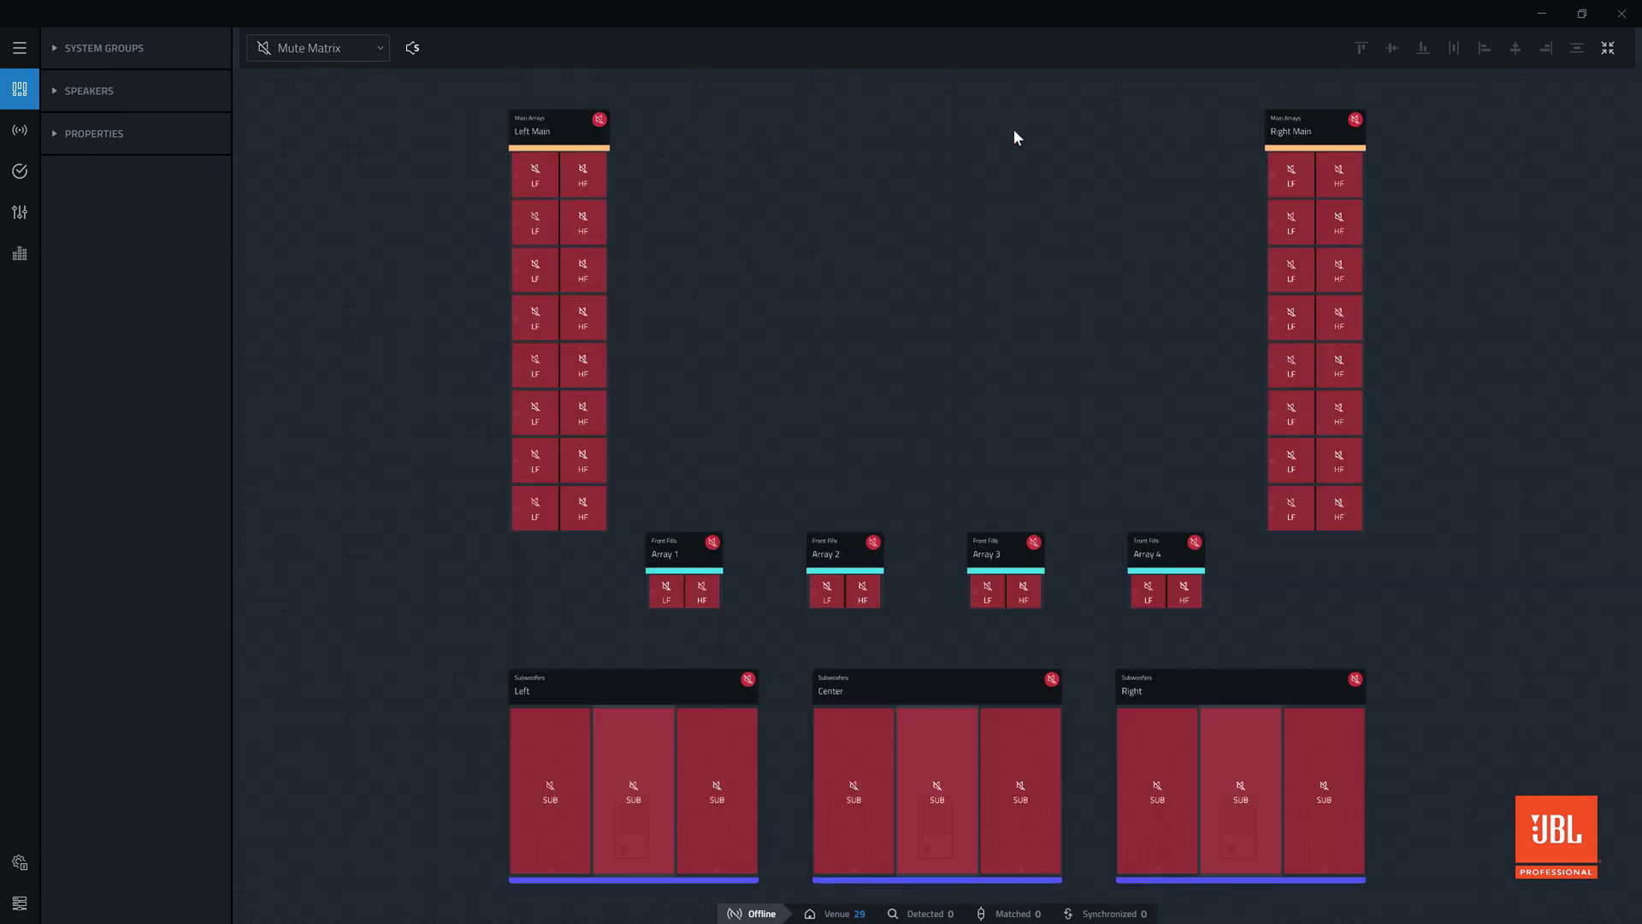